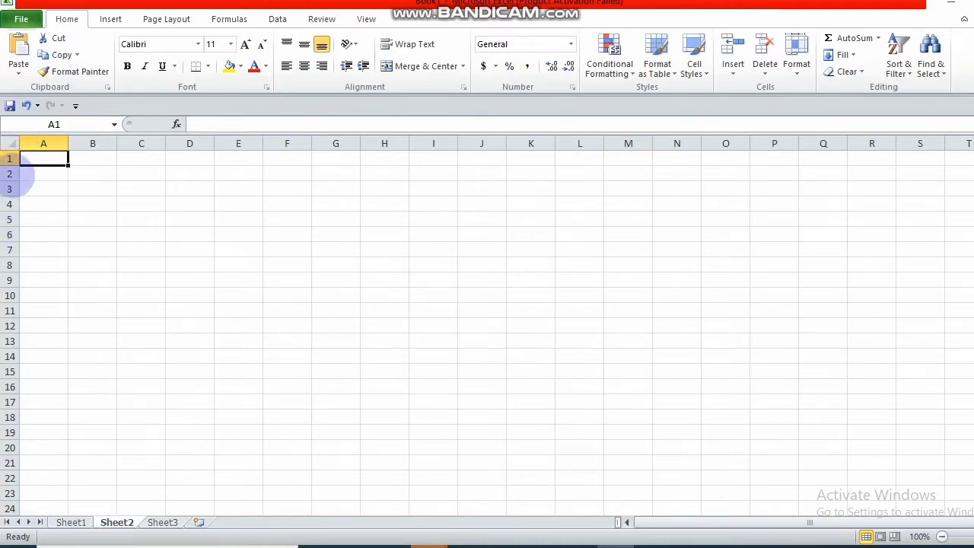
# Select A1:E5 on Sheet2 and apply All Borders to make a 5-by-5 grid.
pyautogui.click(59, 206)
pyautogui.click(54, 175)
pyautogui.click(50, 160)
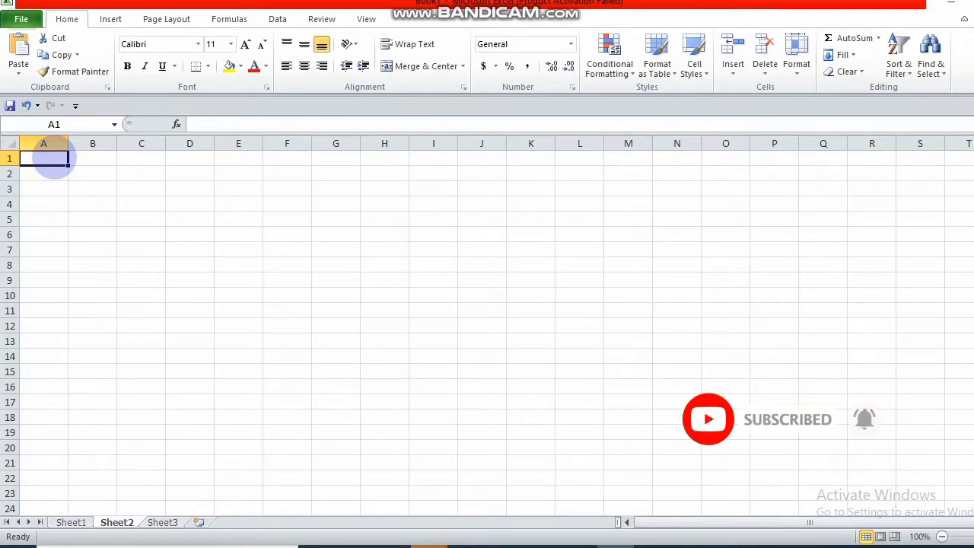
pyautogui.click(92, 186)
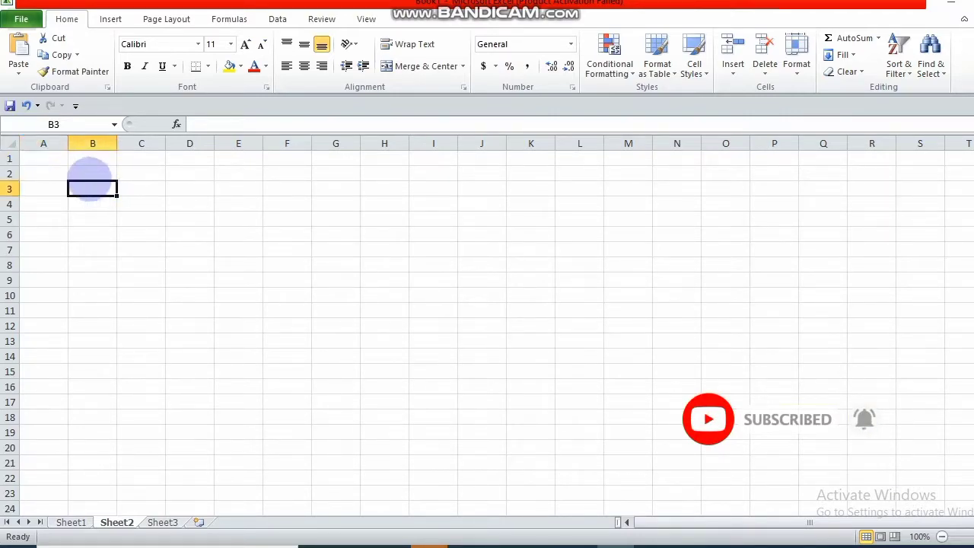
pyautogui.click(46, 160)
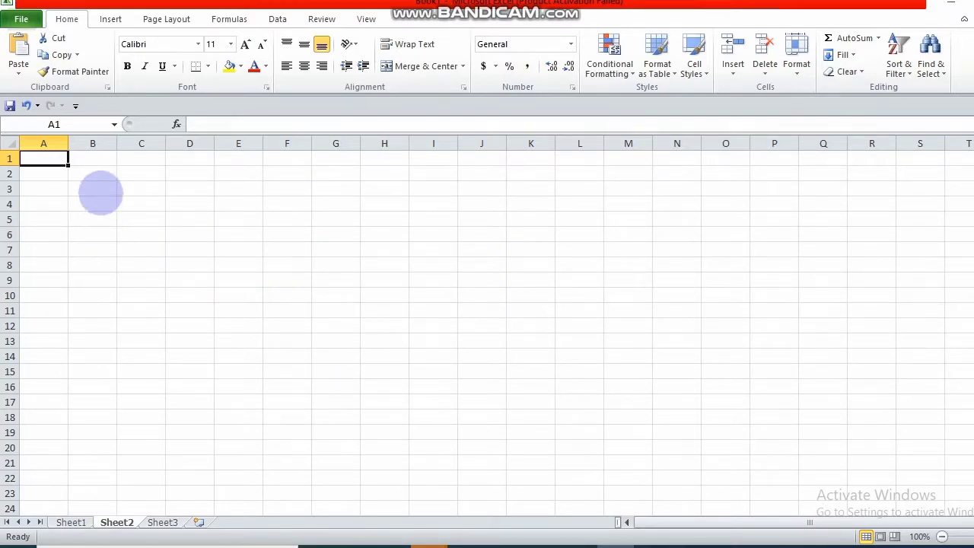
pyautogui.click(168, 220)
pyautogui.click(50, 162)
pyautogui.moveTo(55, 162); pyautogui.dragTo(235, 216)
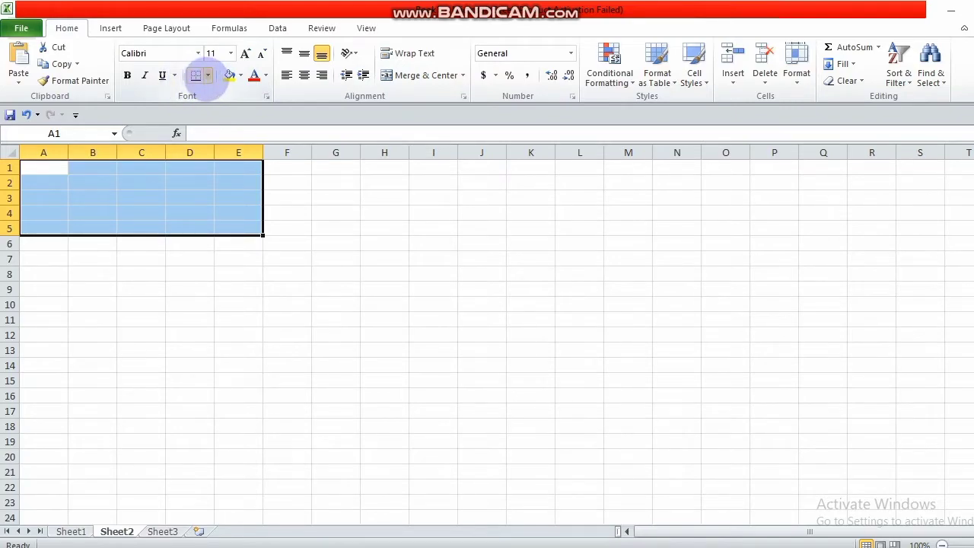
pyautogui.click(208, 76)
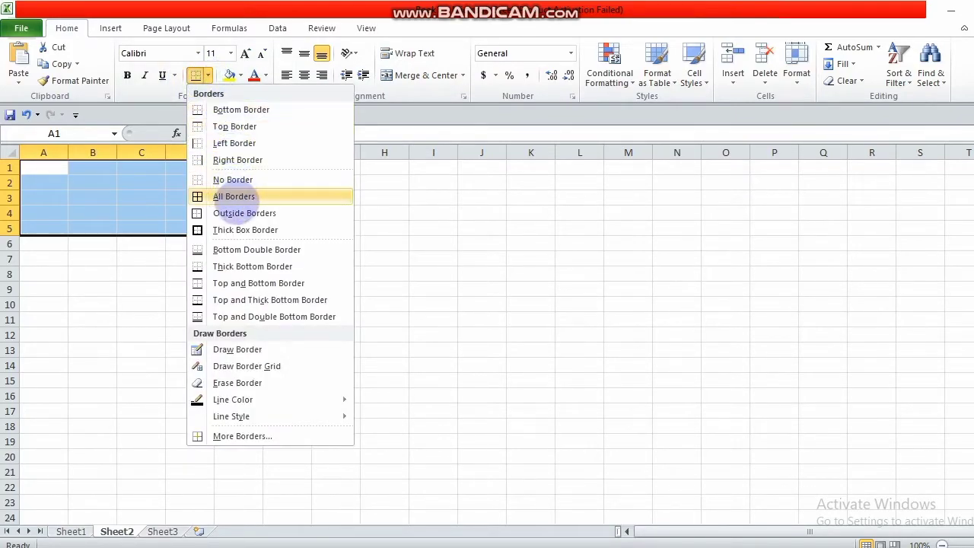
pyautogui.click(232, 197)
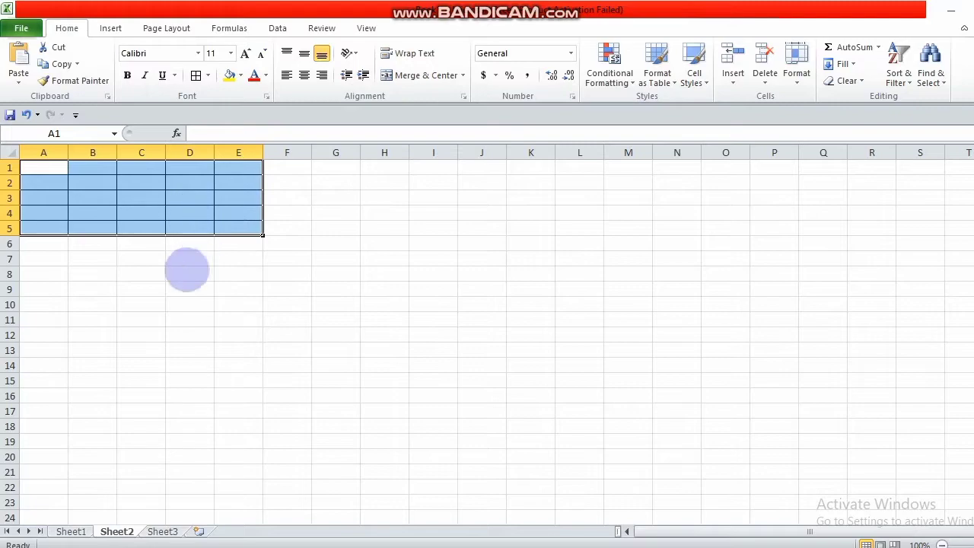
pyautogui.click(190, 272)
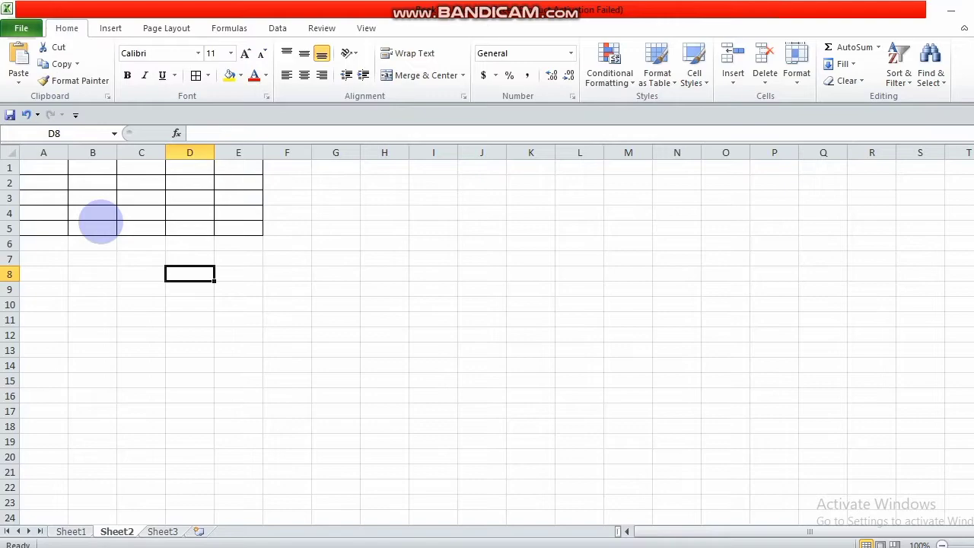
pyautogui.click(290, 349)
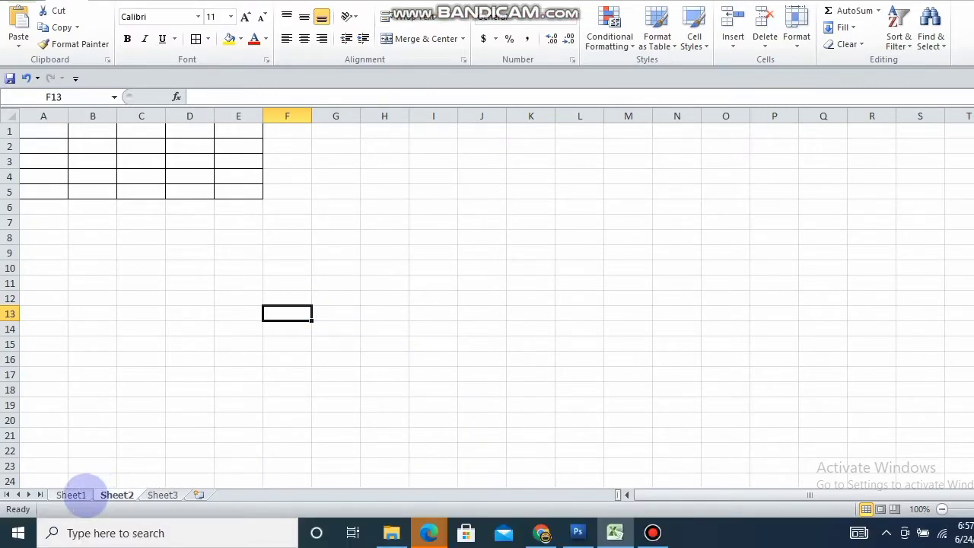
pyautogui.click(70, 532)
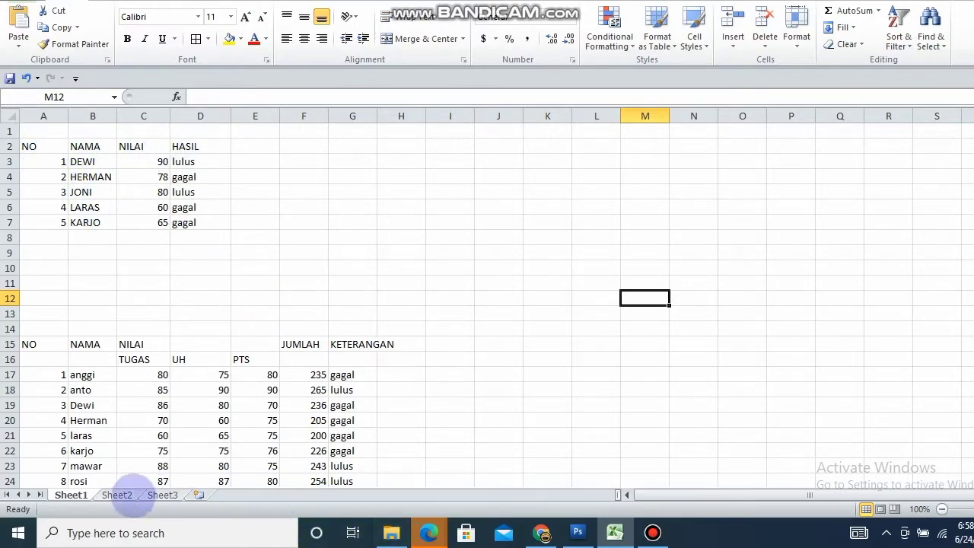
pyautogui.click(119, 494)
pyautogui.click(46, 134)
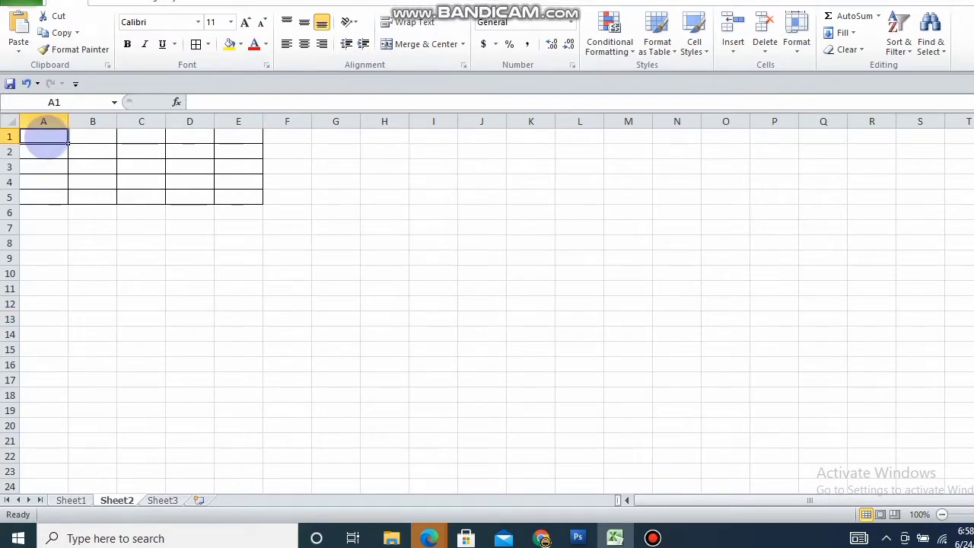
# Enter the headings NO, NAMA, NILAI and HASIL across A1:D1.
pyautogui.write('NO')
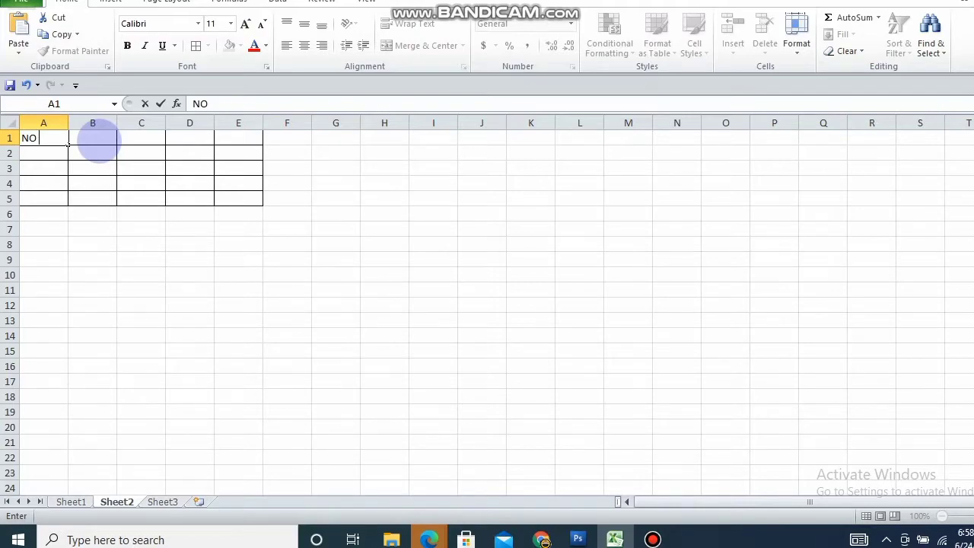
pyautogui.click(93, 140)
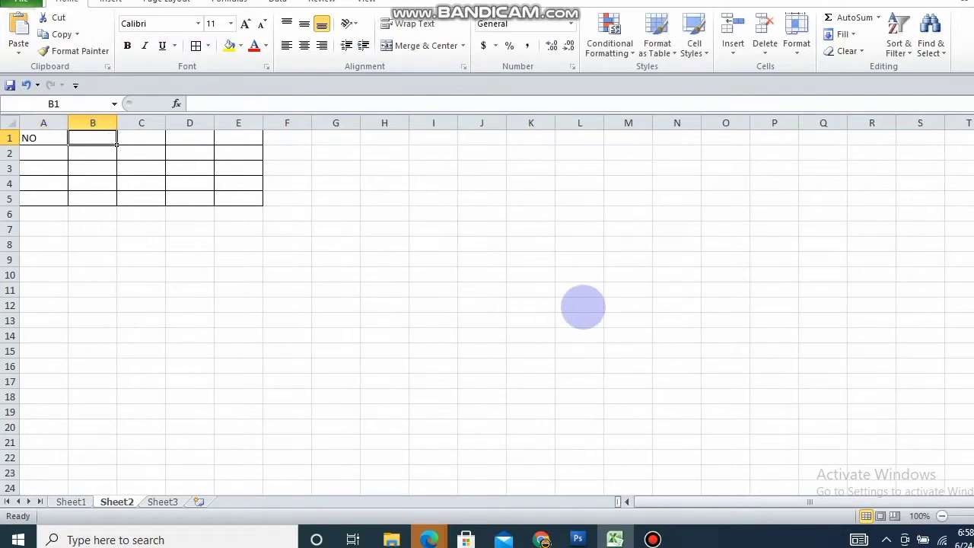
pyautogui.write('NAMA')
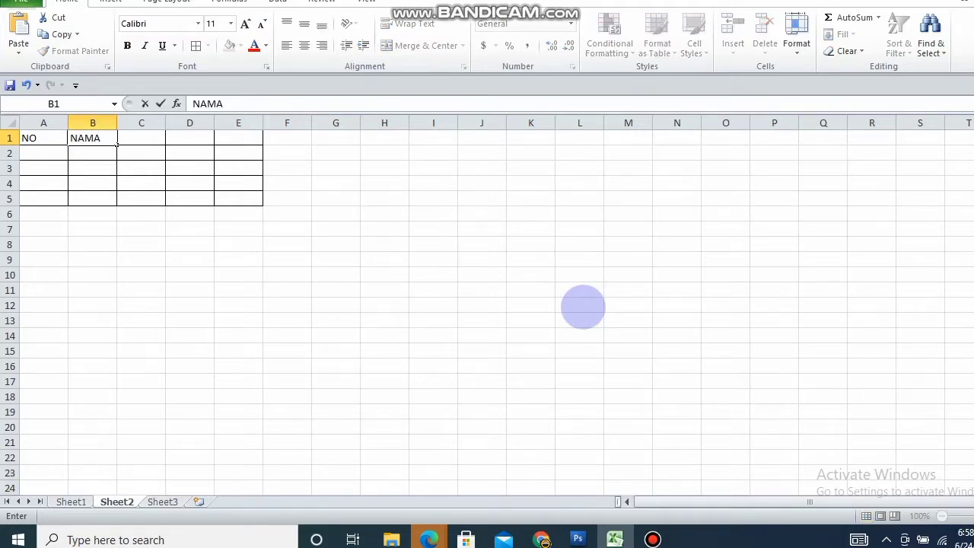
pyautogui.press('Tab')
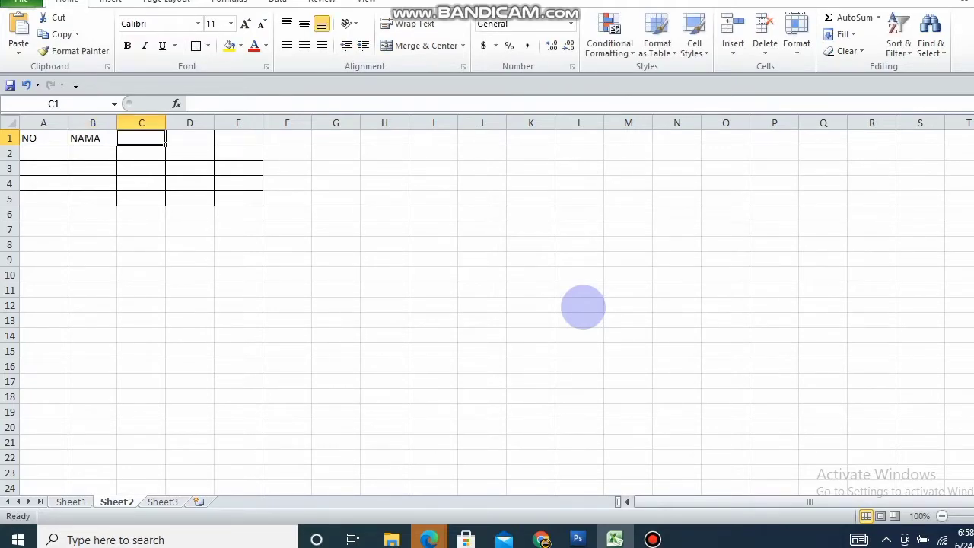
pyautogui.write('NILAI')
pyautogui.press('Tab')
pyautogui.write('HASIL')
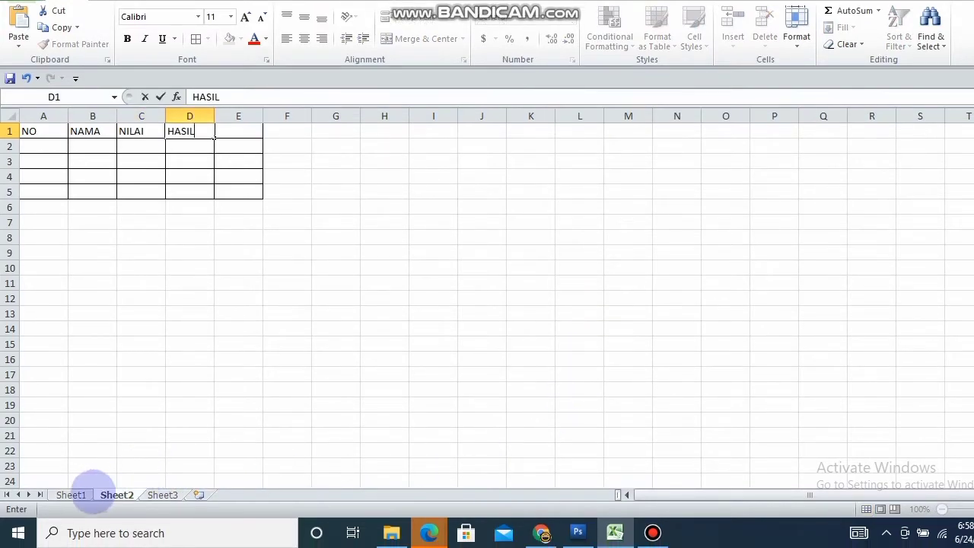
# Compare with Sheet1's headings, then return to Sheet2 and move to cell A2.
pyautogui.click(71, 501)
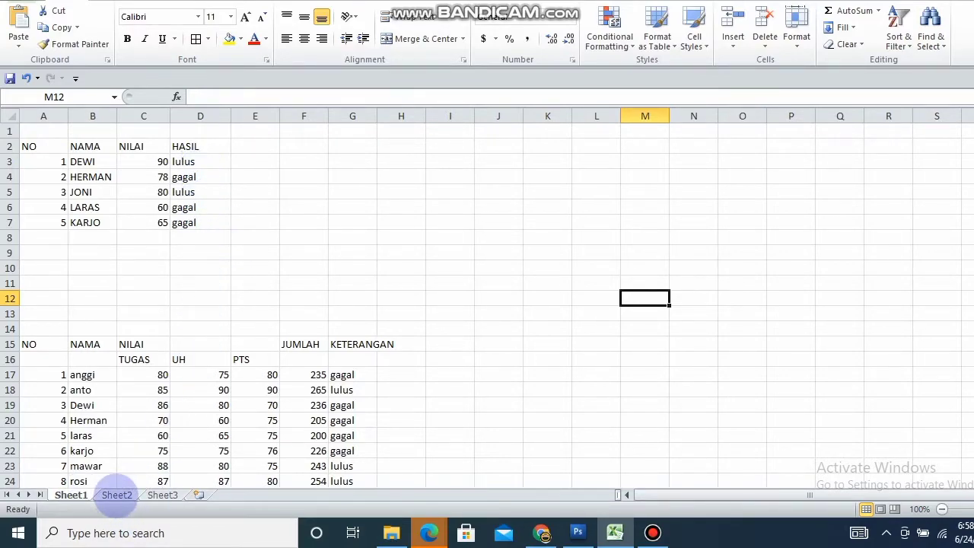
pyautogui.click(116, 494)
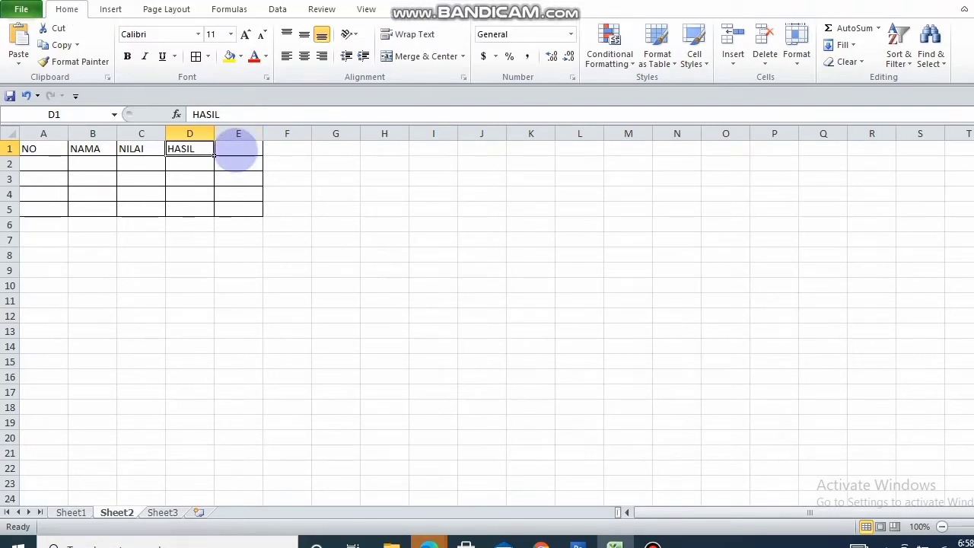
pyautogui.click(238, 135)
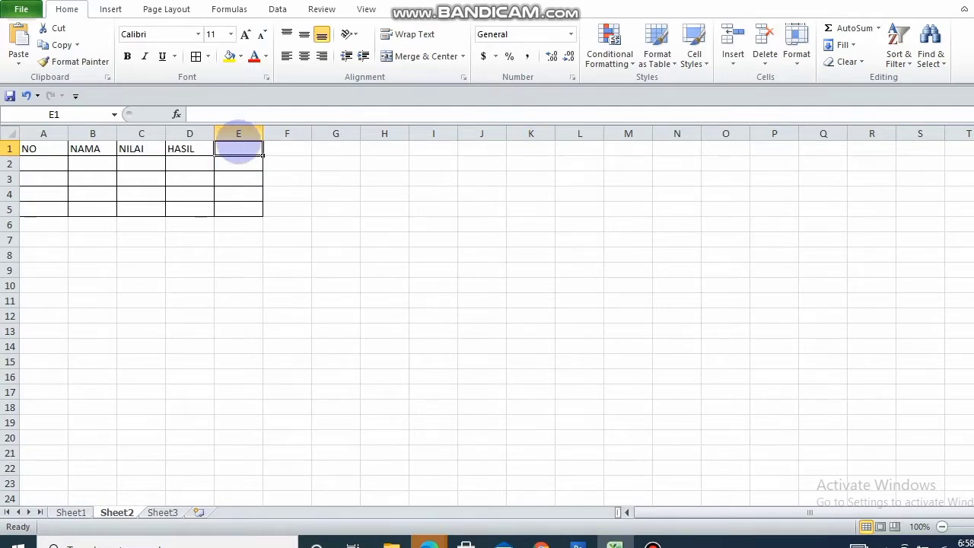
pyautogui.click(44, 168)
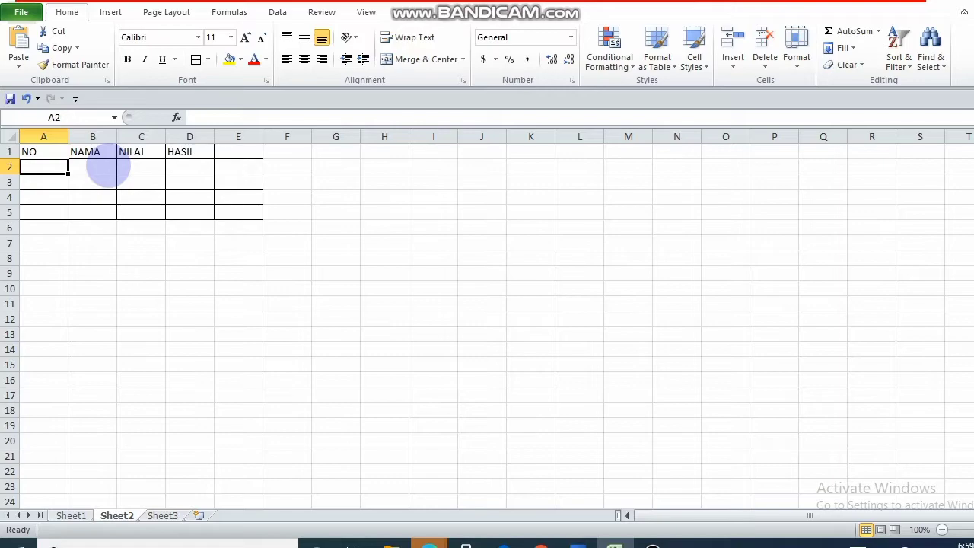
pyautogui.write('1')
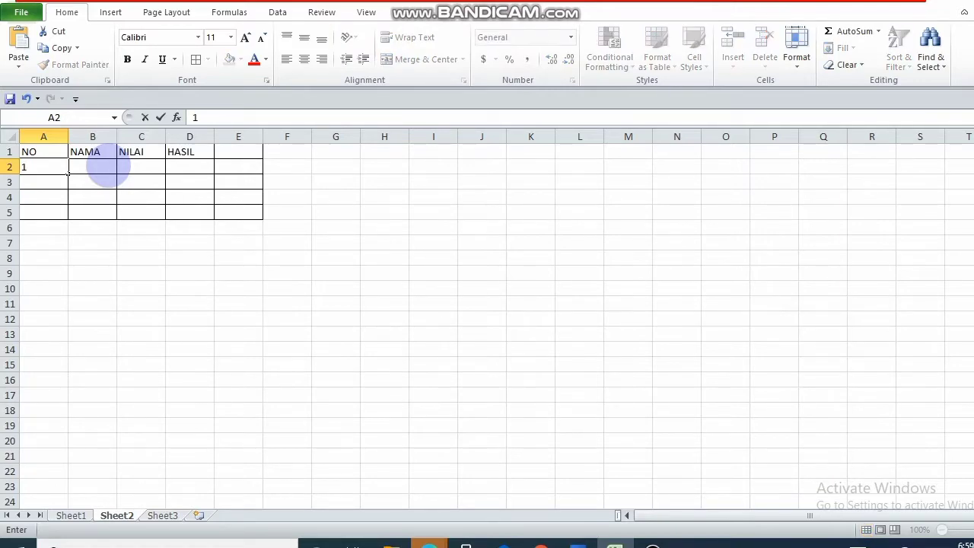
pyautogui.click(44, 183)
pyautogui.click(43, 166)
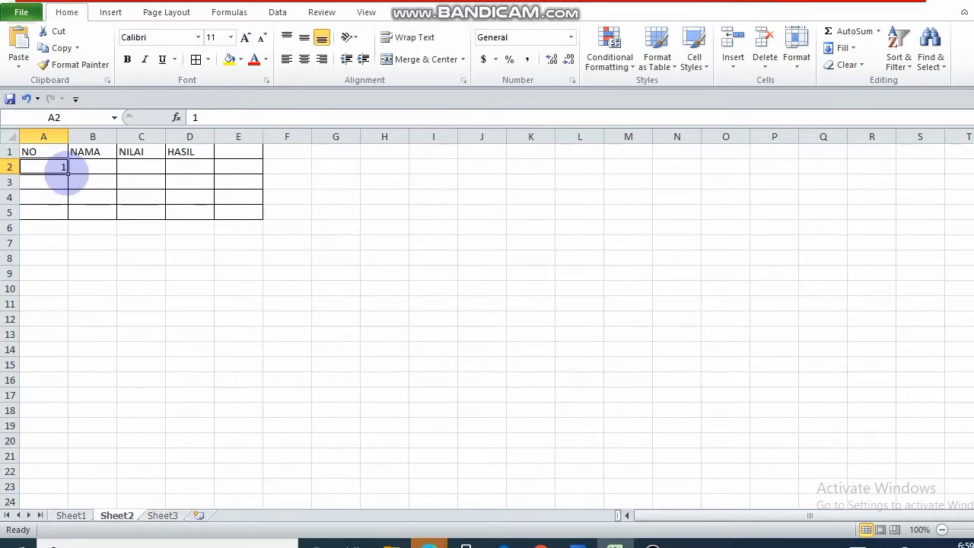
pyautogui.moveTo(67, 174); pyautogui.dragTo(68, 174)
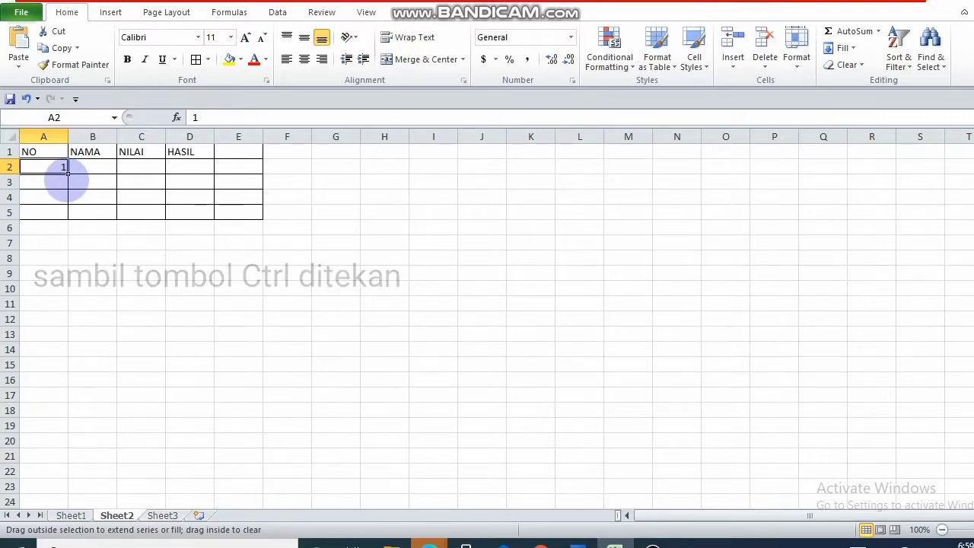
pyautogui.moveTo(67, 173); pyautogui.dragTo(59, 211)
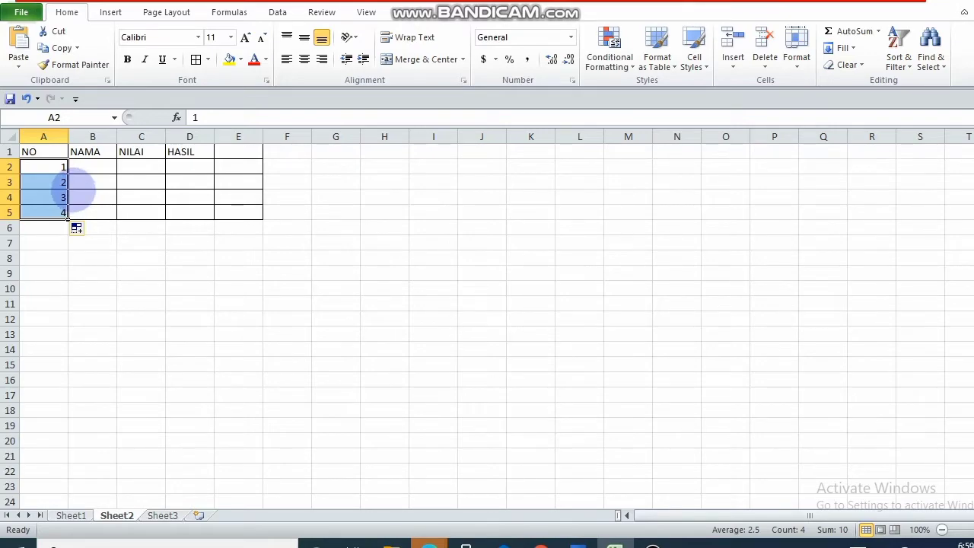
pyautogui.press('Delete')
# Enter 1 and 2 in A2:A3 and extend the series down to A5.
pyautogui.click(42, 166)
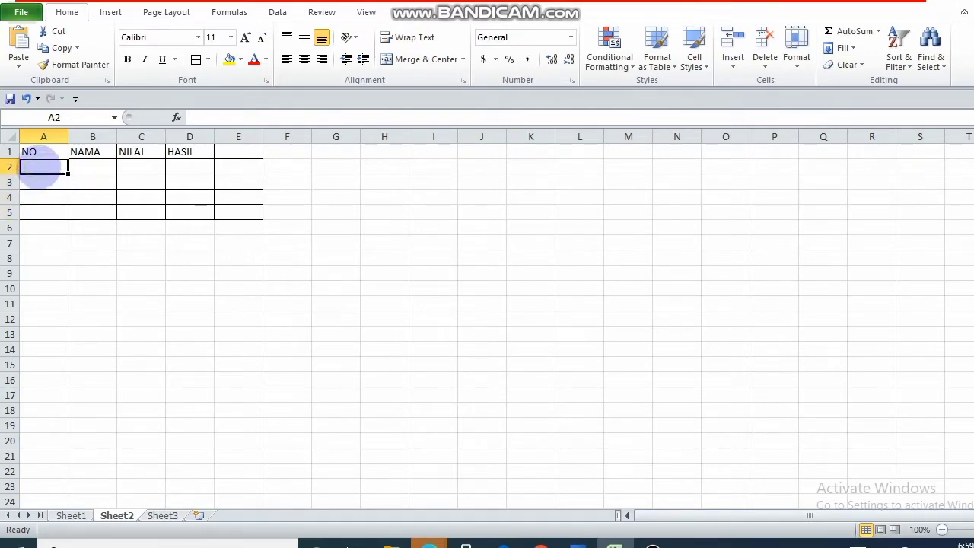
pyautogui.write('1')
pyautogui.press('Return')
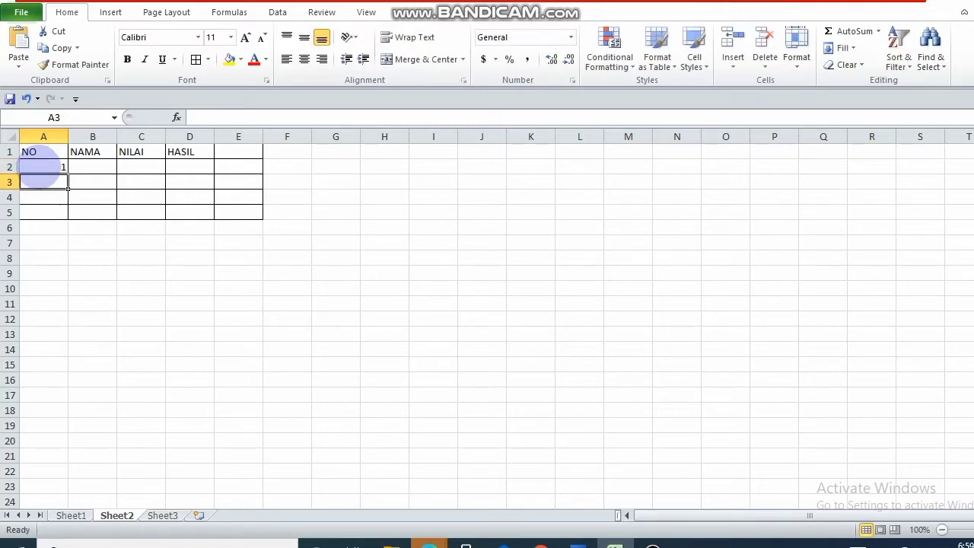
pyautogui.write('2')
pyautogui.press('Return')
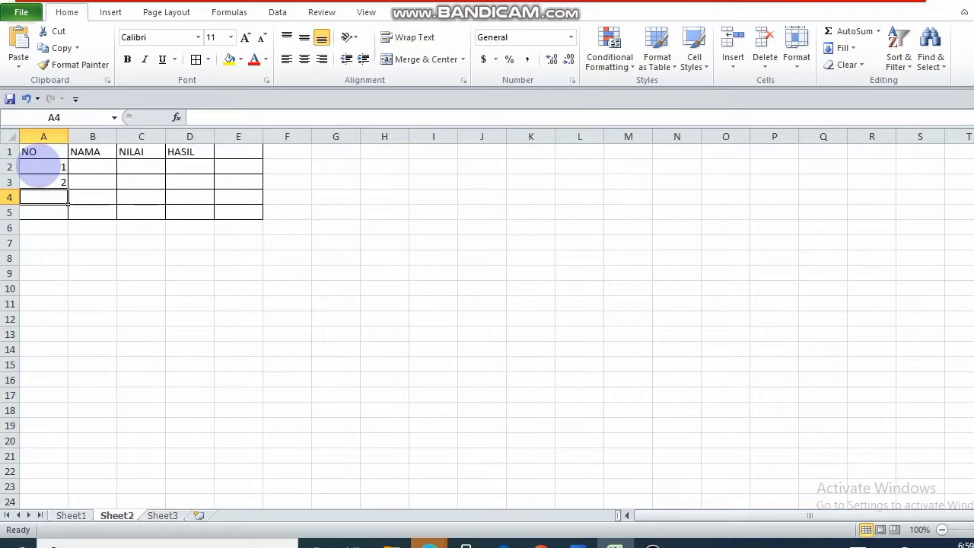
pyautogui.moveTo(38, 166); pyautogui.dragTo(42, 183)
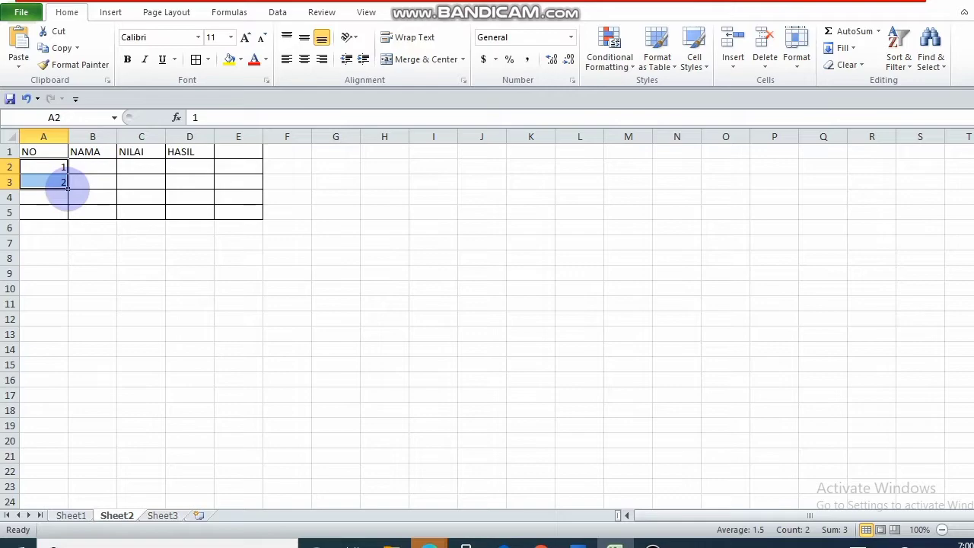
pyautogui.moveTo(68, 183); pyautogui.dragTo(69, 219)
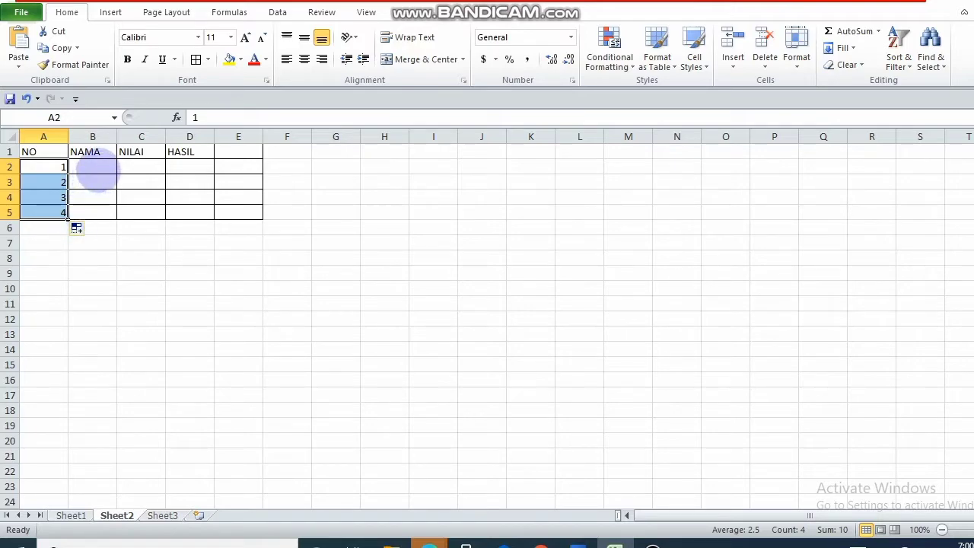
pyautogui.click(93, 166)
pyautogui.moveTo(117, 141); pyautogui.dragTo(117, 141)
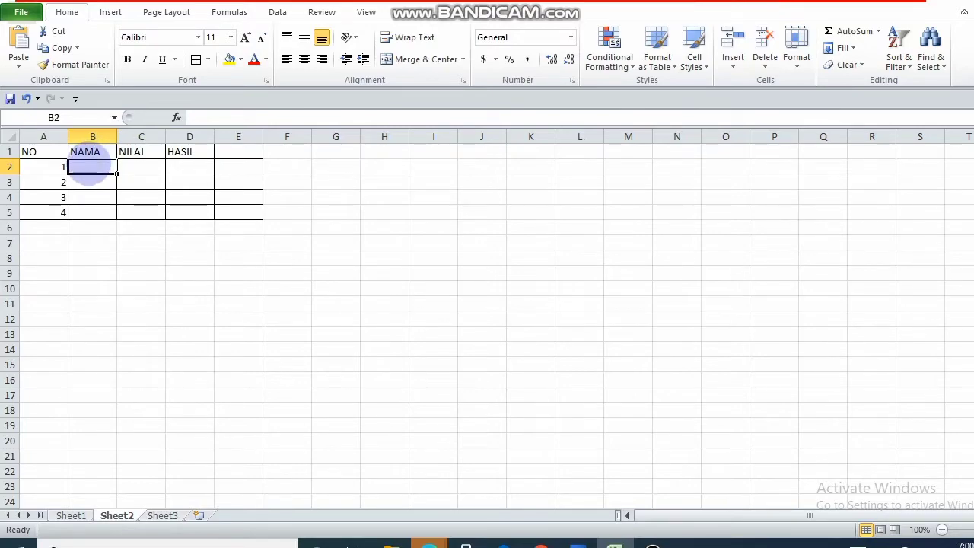
# Enter the first student's full name from Sheet1 into cell B2.
pyautogui.click(71, 515)
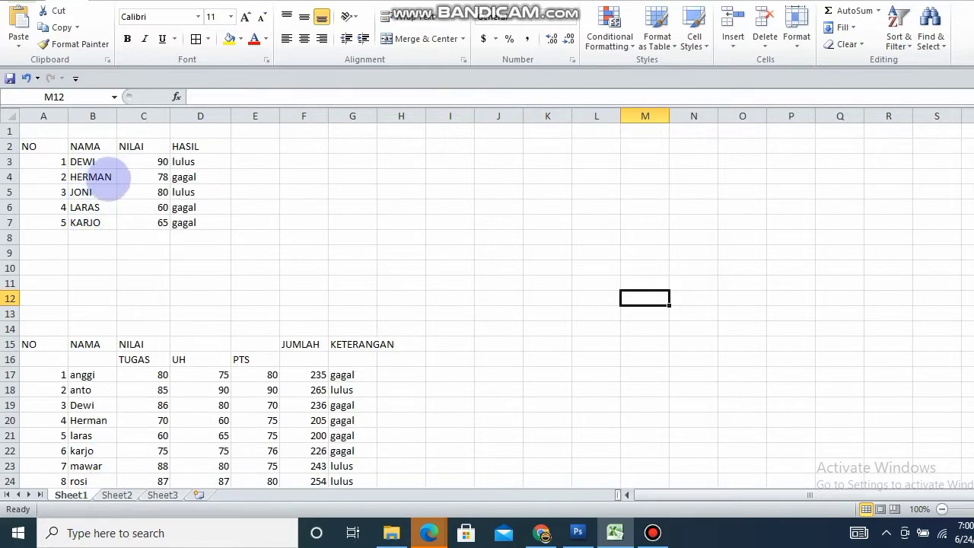
pyautogui.click(122, 496)
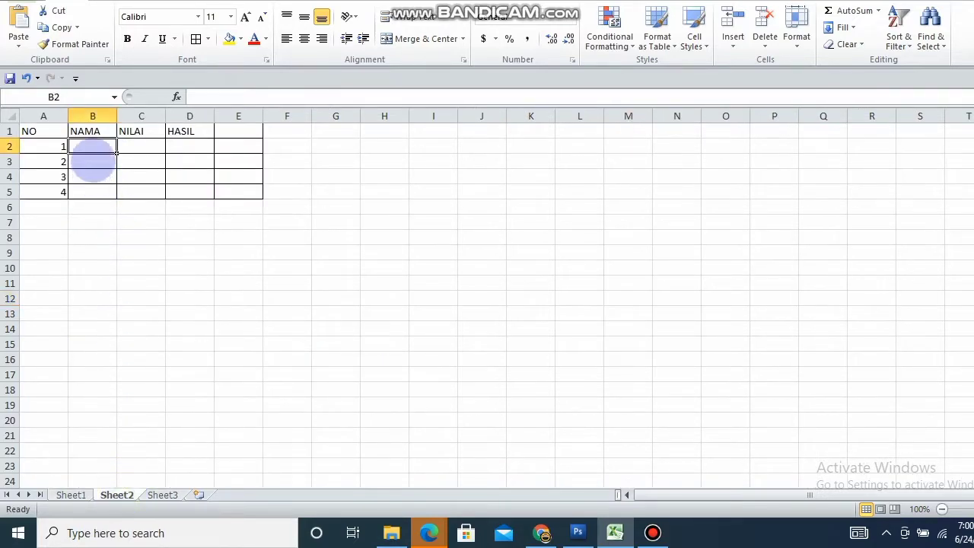
pyautogui.write('HERM')
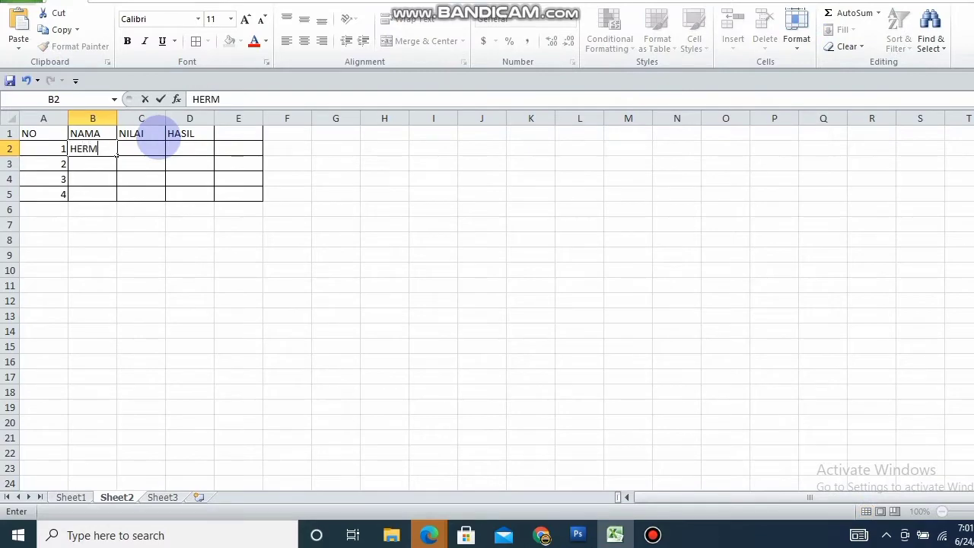
pyautogui.write('AN MAULANA')
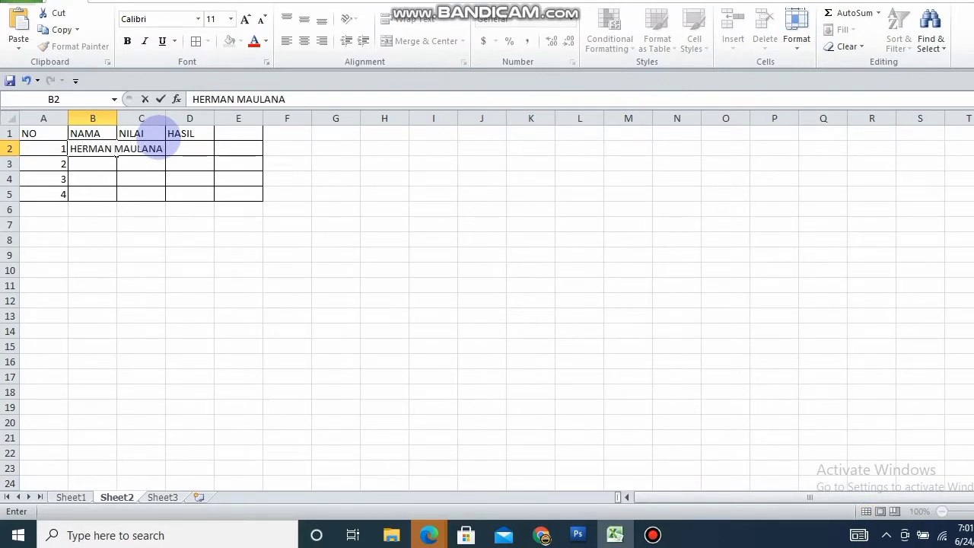
pyautogui.click(130, 192)
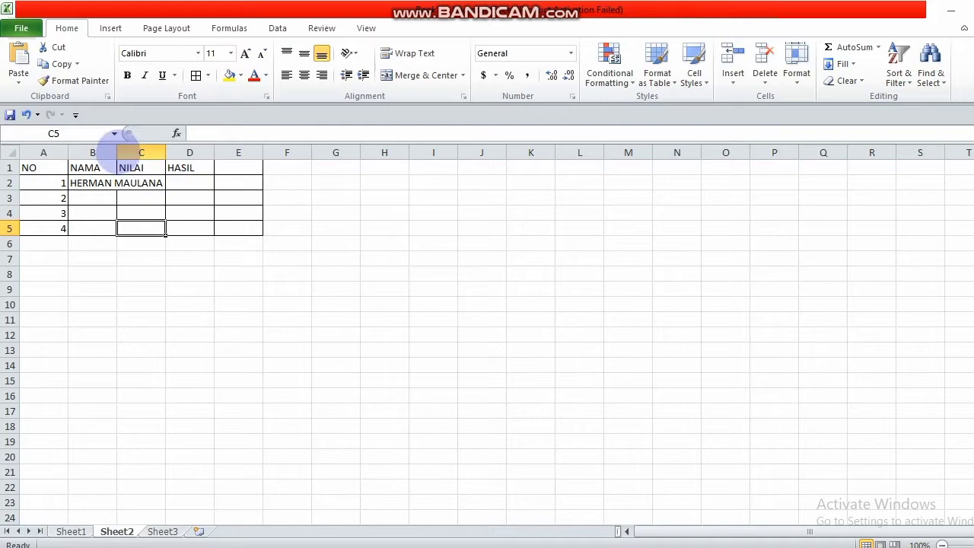
# Widen column B to fit the name and enter 85 as the first NILAI.
pyautogui.moveTo(117, 152); pyautogui.dragTo(166, 156)
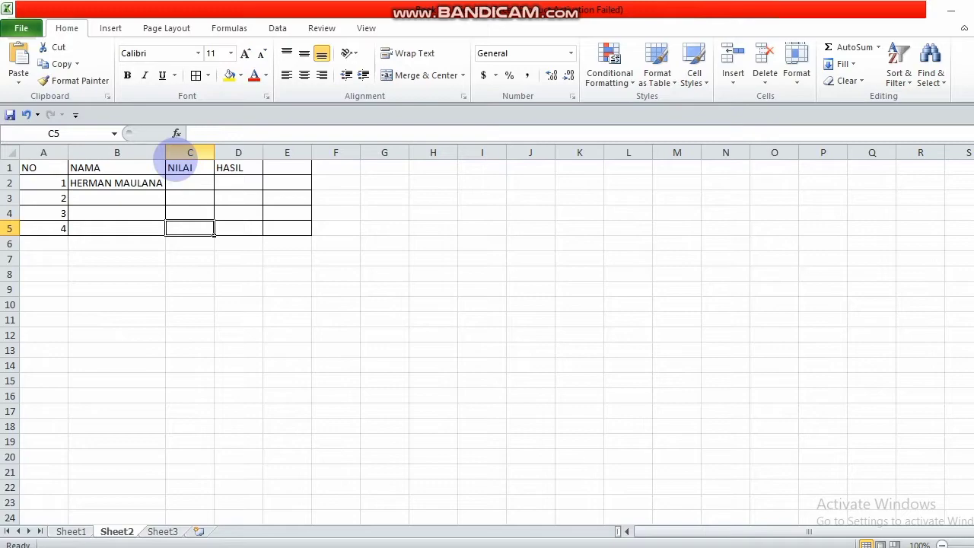
pyautogui.click(187, 184)
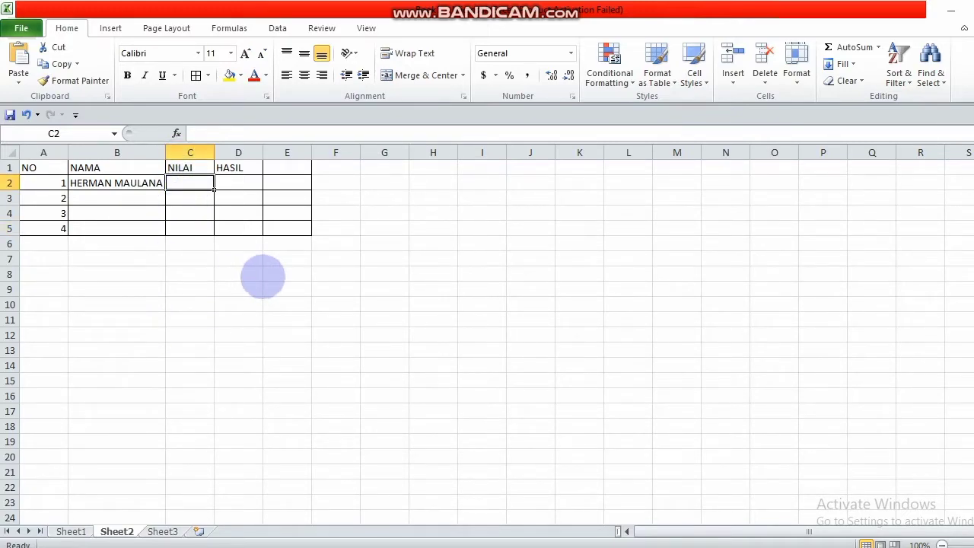
pyautogui.write('85')
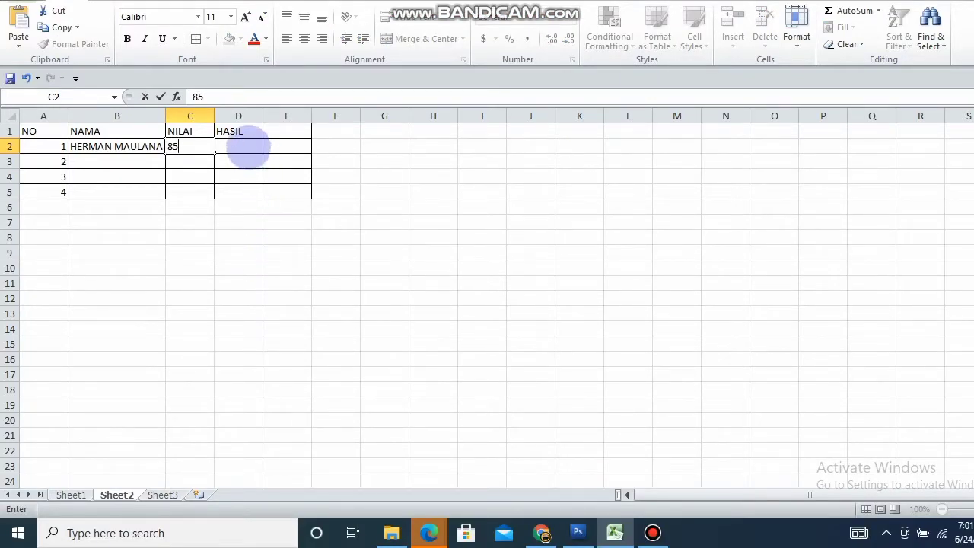
pyautogui.click(241, 147)
pyautogui.click(70, 495)
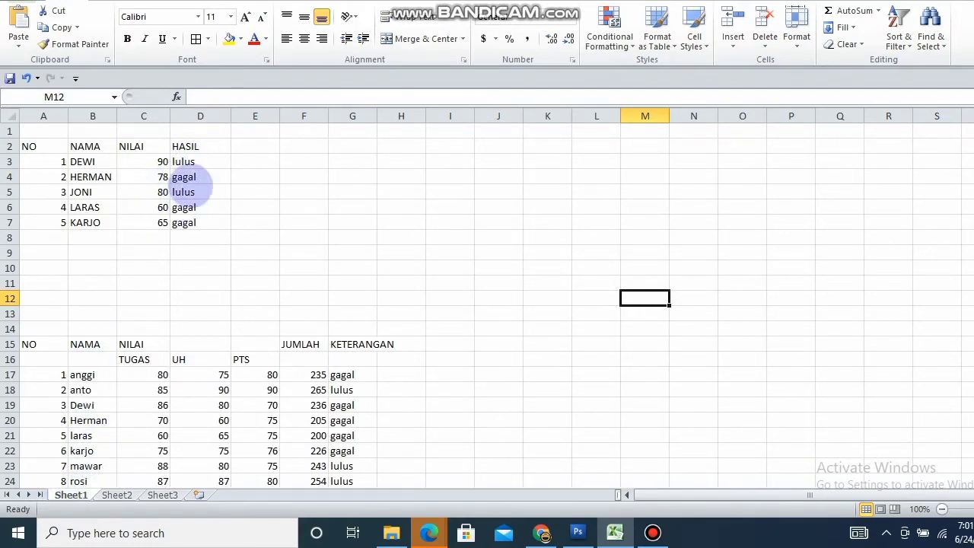
pyautogui.click(186, 161)
pyautogui.click(205, 192)
pyautogui.click(191, 195)
pyautogui.click(190, 225)
pyautogui.click(189, 241)
pyautogui.click(187, 180)
pyautogui.click(200, 191)
pyautogui.click(185, 224)
pyautogui.click(195, 239)
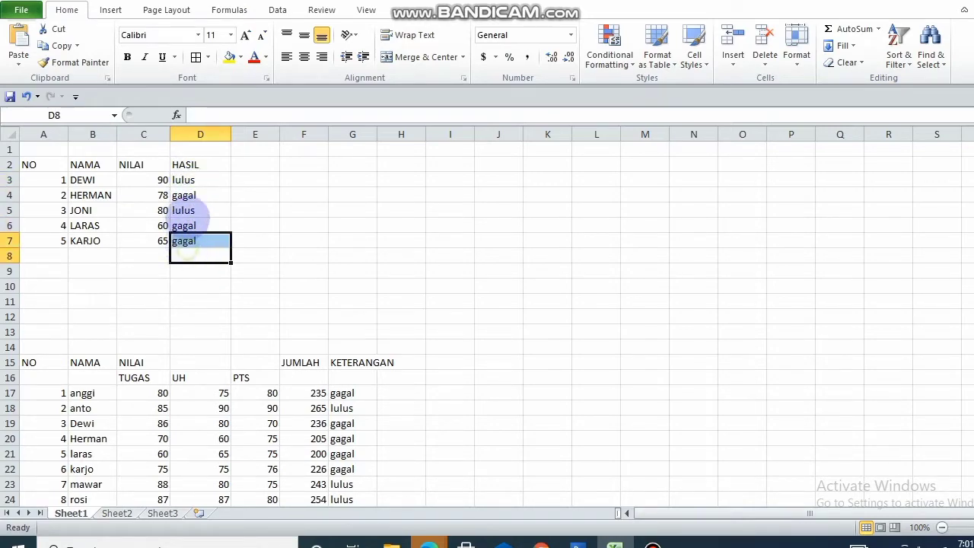
pyautogui.moveTo(194, 210); pyautogui.dragTo(204, 190)
pyautogui.click(204, 181)
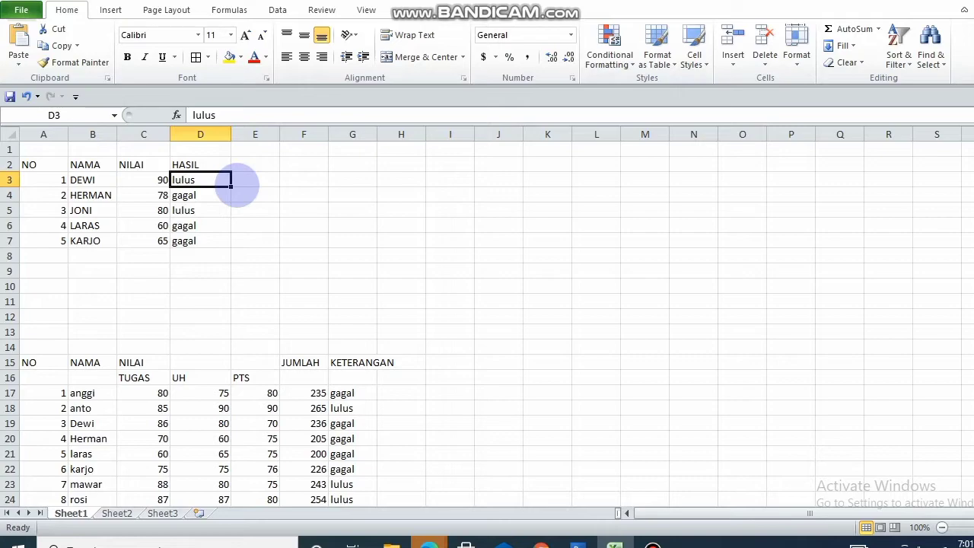
pyautogui.click(116, 513)
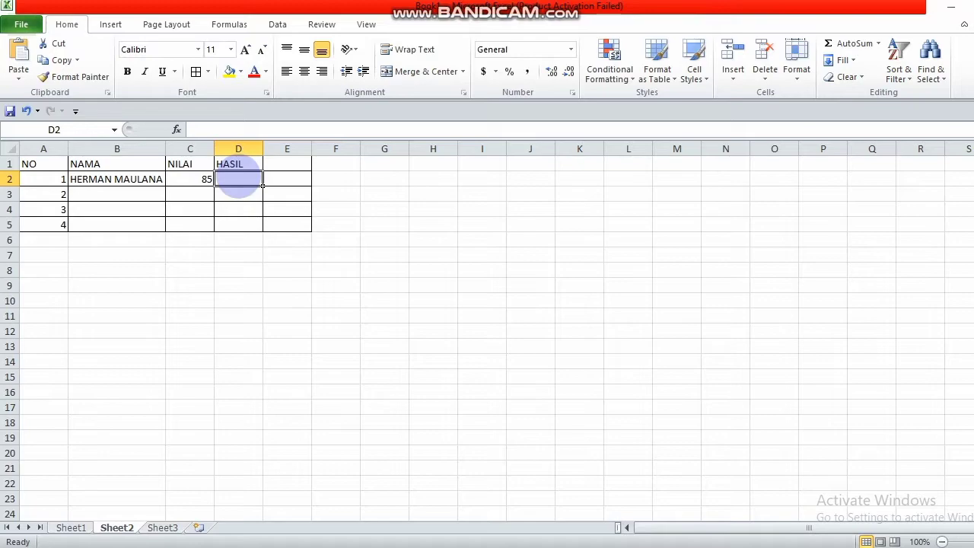
# Enter LULUS as the first student's HASIL in D2.
pyautogui.write('LUL')
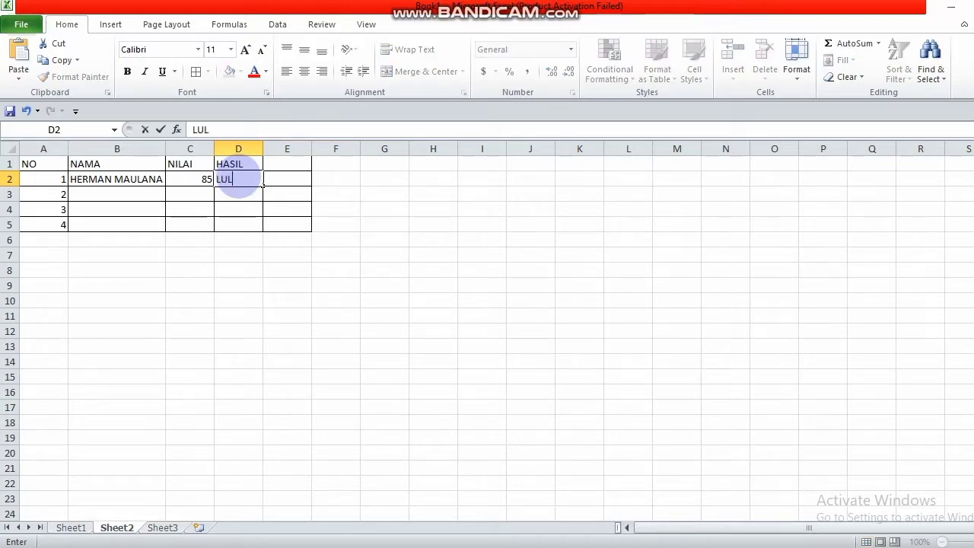
pyautogui.write('US')
pyautogui.click(296, 242)
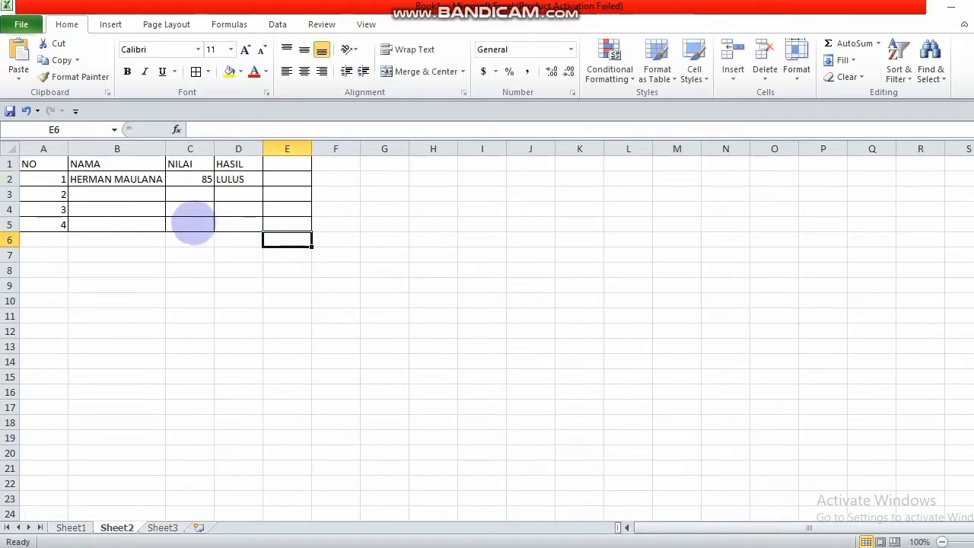
pyautogui.click(114, 194)
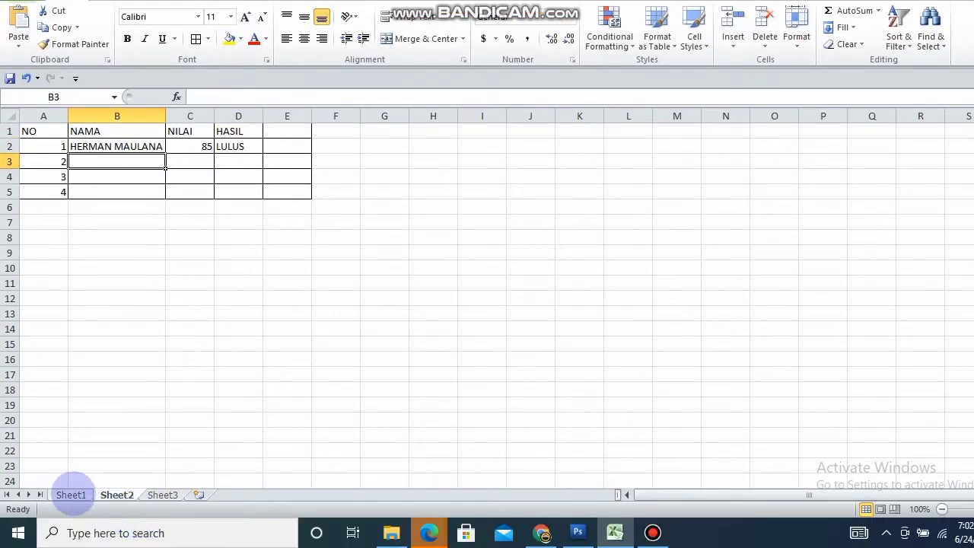
# Copy the three student names from Sheet1 B5:B7 into Sheet2 starting at B3.
pyautogui.click(70, 527)
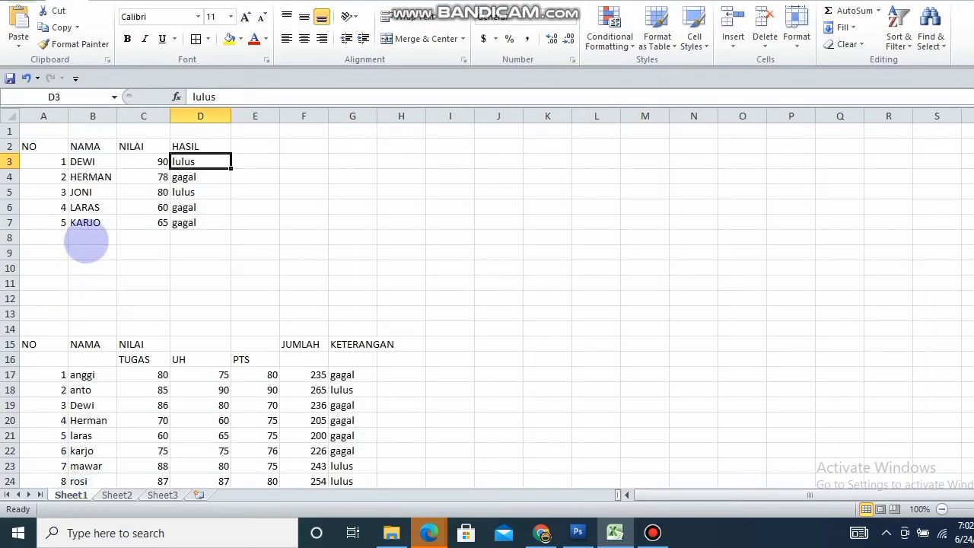
pyautogui.moveTo(92, 194); pyautogui.dragTo(95, 227)
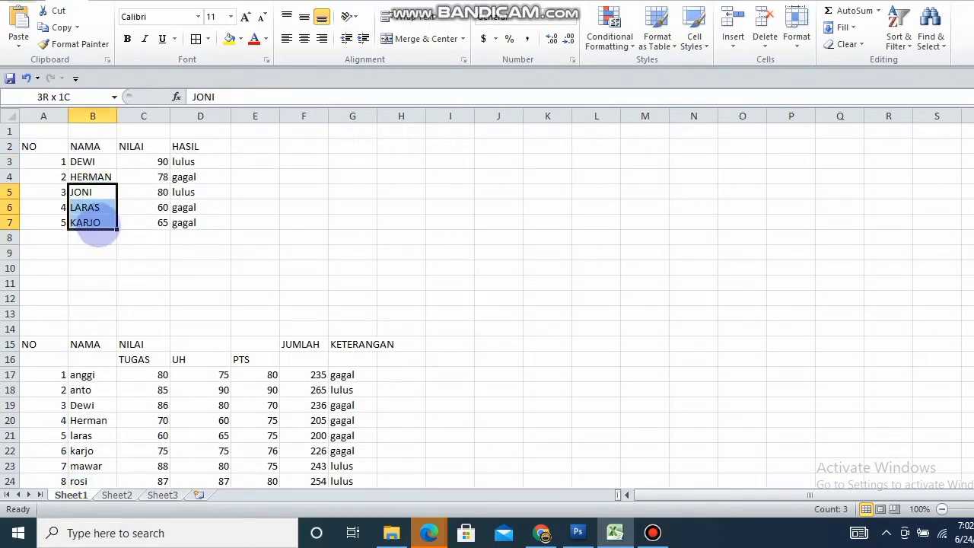
pyautogui.hotkey('ctrl', 'c')
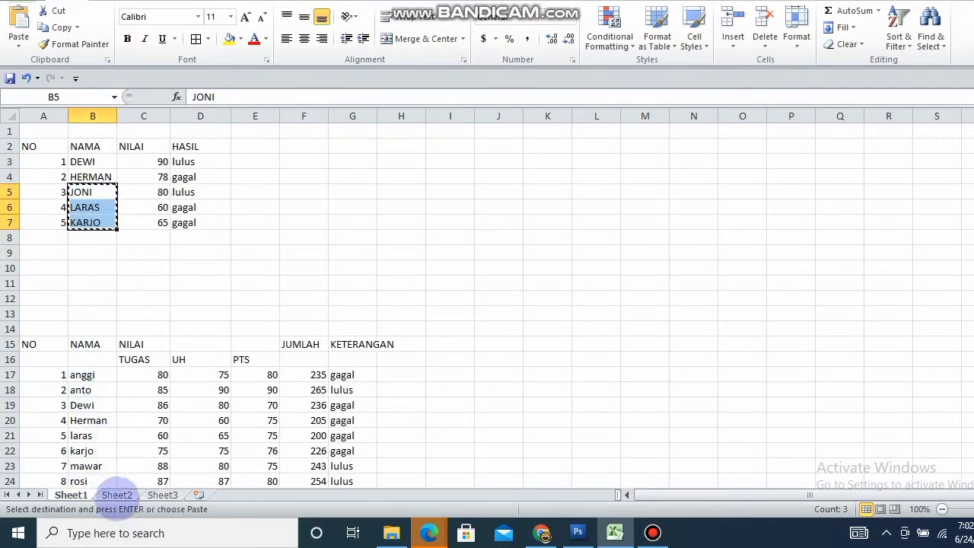
pyautogui.click(116, 494)
pyautogui.click(143, 166)
pyautogui.hotkey('ctrl', 'v')
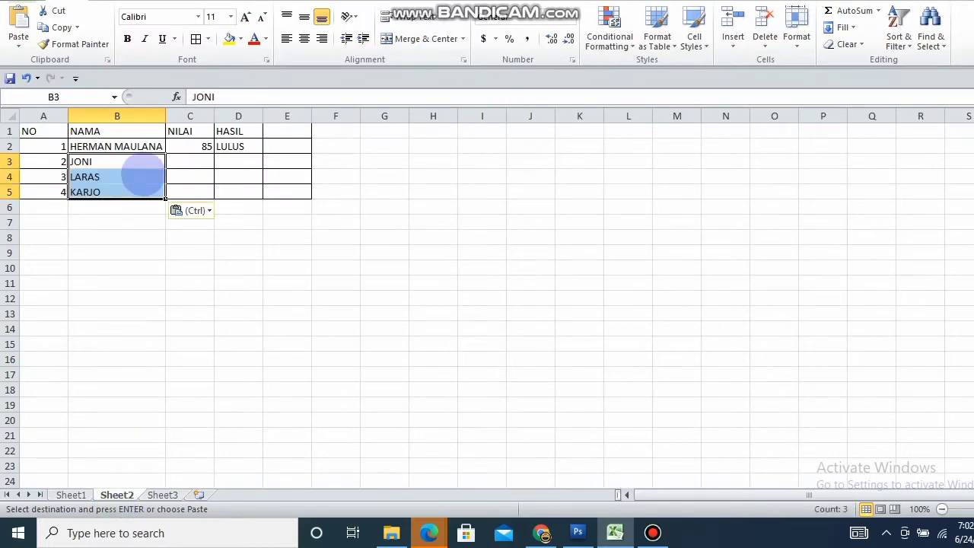
# Reapply All Borders to the pasted names in B3:B5.
pyautogui.click(194, 179)
pyautogui.click(135, 234)
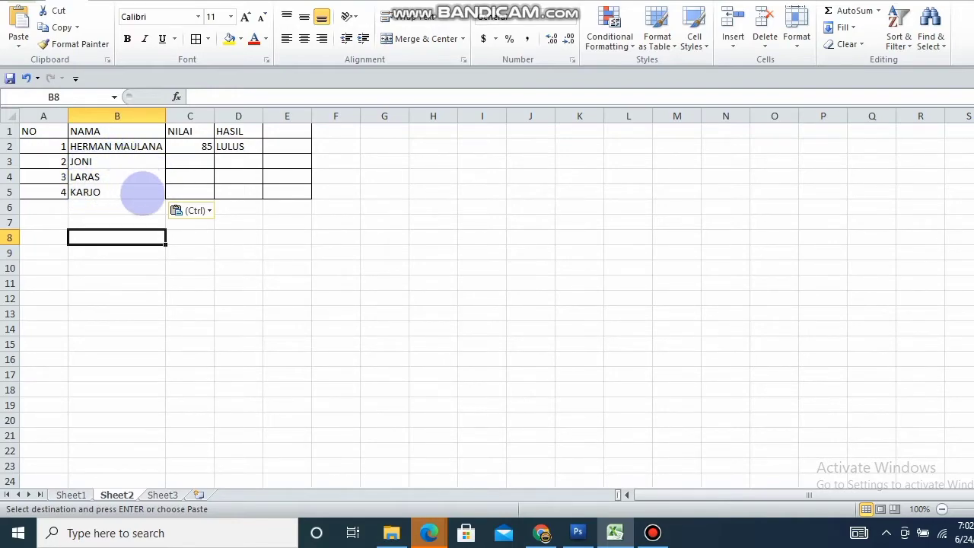
pyautogui.click(131, 161)
pyautogui.moveTo(132, 162); pyautogui.dragTo(132, 190)
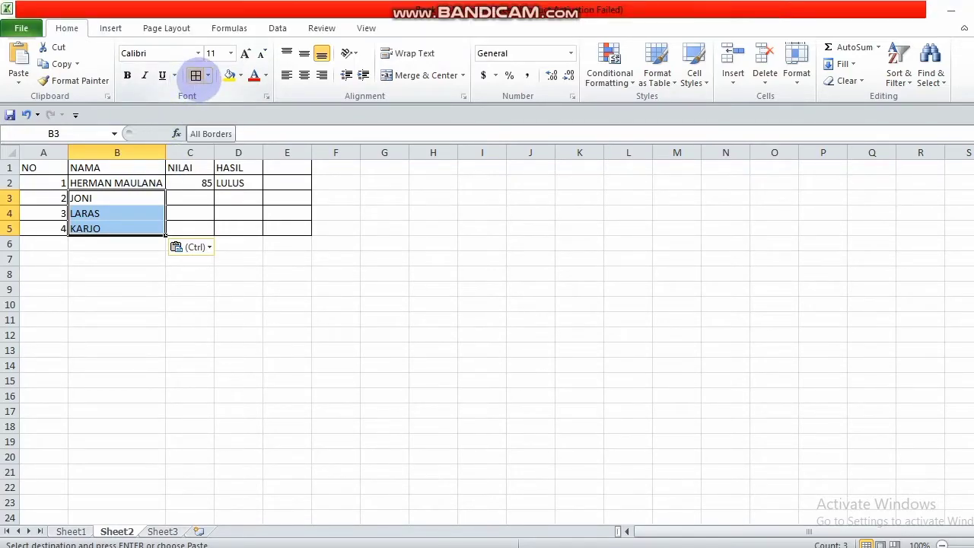
pyautogui.click(195, 75)
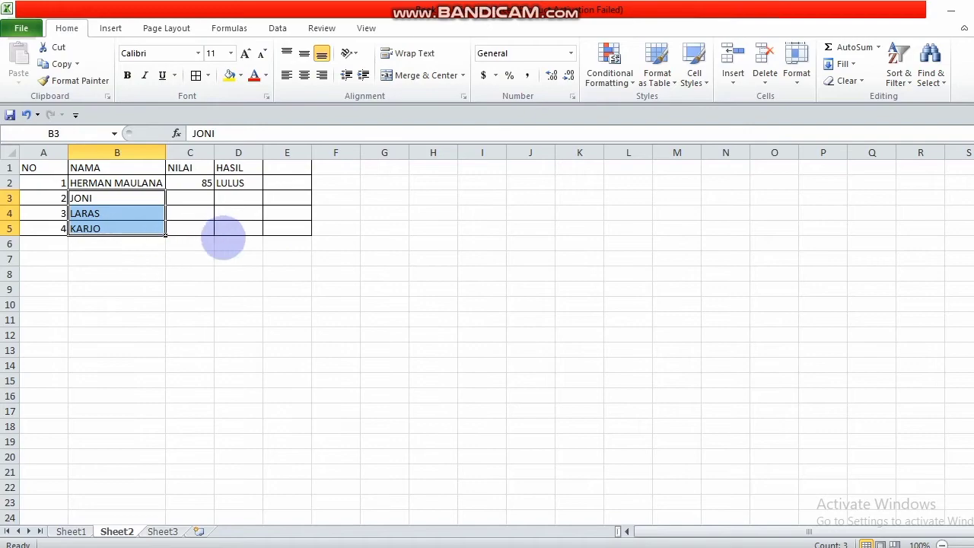
pyautogui.click(223, 241)
pyautogui.click(200, 216)
pyautogui.click(196, 196)
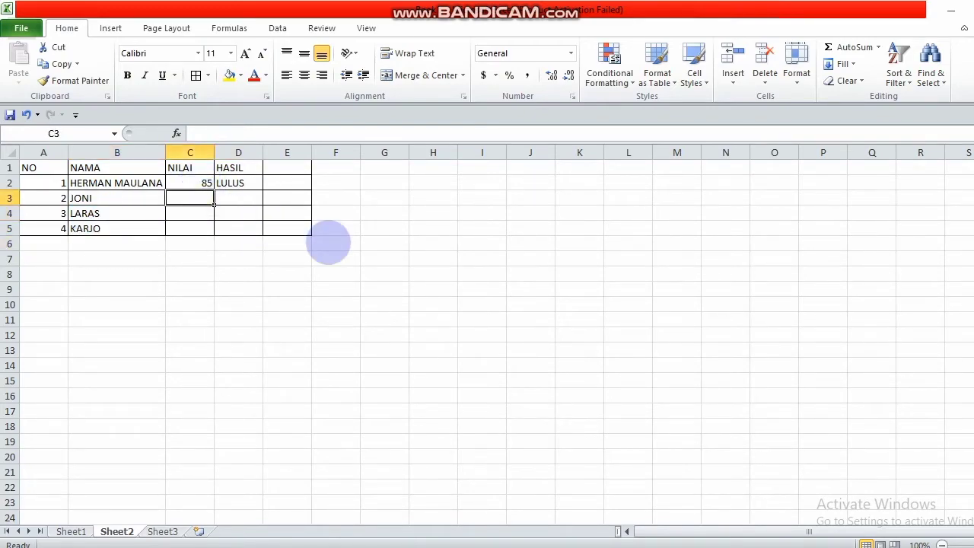
# Enter a NILAI of 90 for each of the remaining three students.
pyautogui.write('90')
pyautogui.press('Return')
pyautogui.write('90')
pyautogui.press('Return')
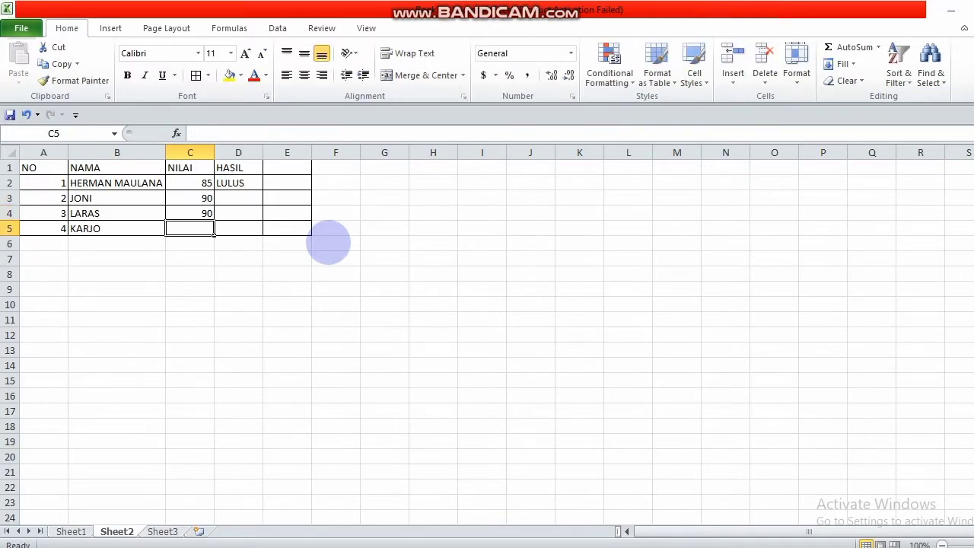
pyautogui.write('0')
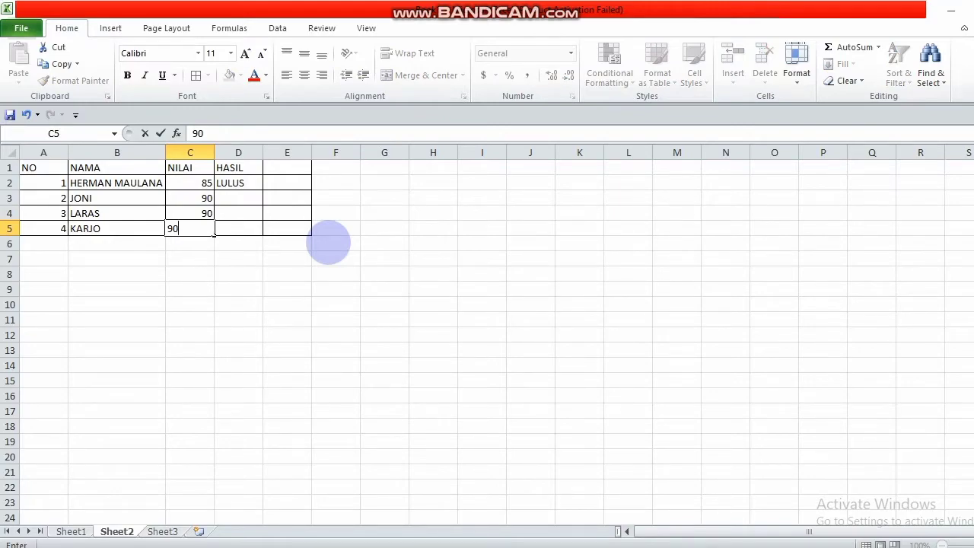
pyautogui.press('Tab')
# Fill LULUS down the HASIL column from D2 to D5.
pyautogui.click(229, 185)
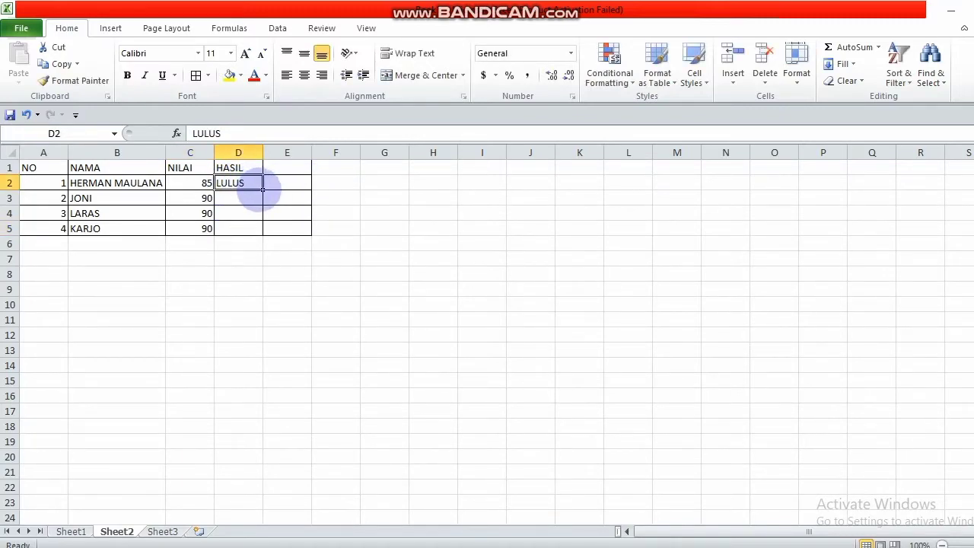
pyautogui.moveTo(262, 190); pyautogui.dragTo(260, 235)
pyautogui.click(378, 271)
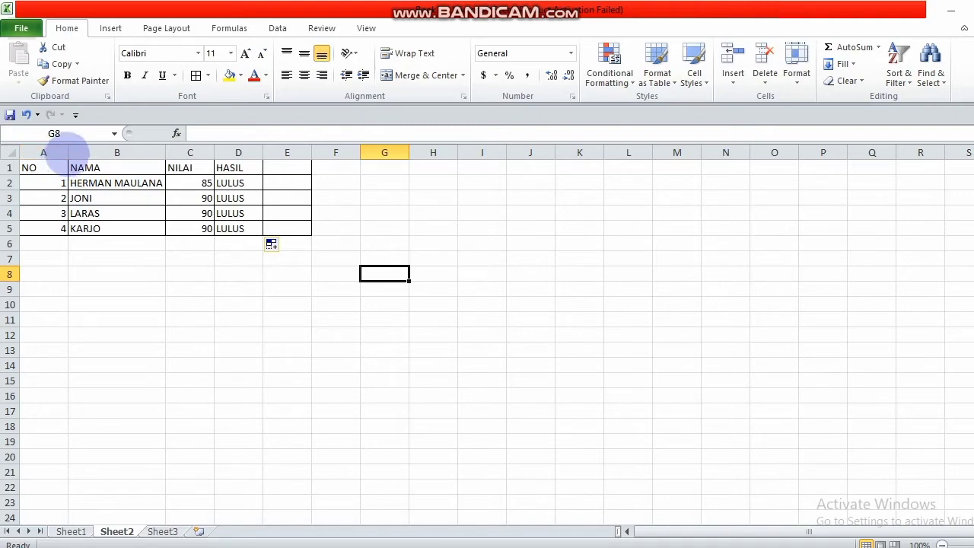
# Narrow the NO column to fit its numbers and shrink the NILAI column to fit its scores.
pyautogui.moveTo(67, 148); pyautogui.dragTo(41, 149)
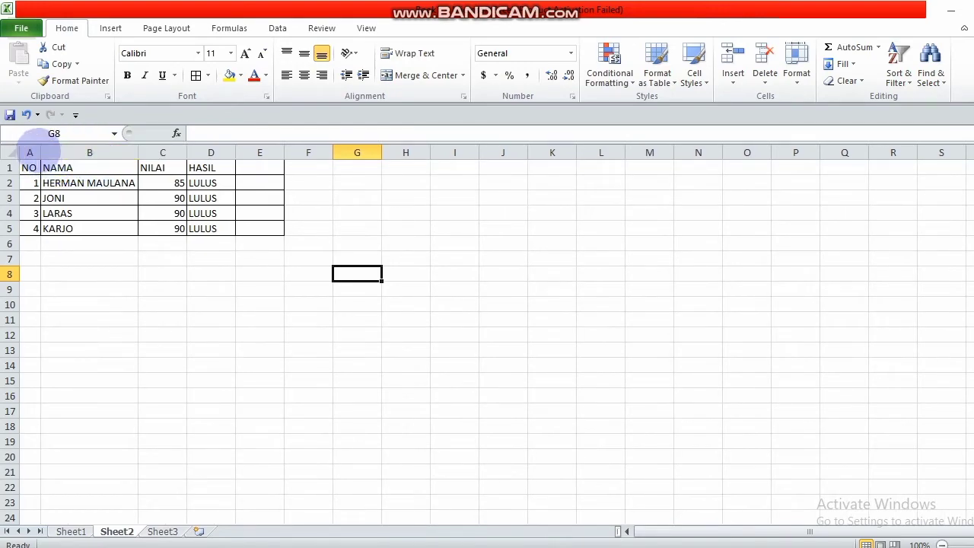
pyautogui.moveTo(40, 150); pyautogui.dragTo(43, 150)
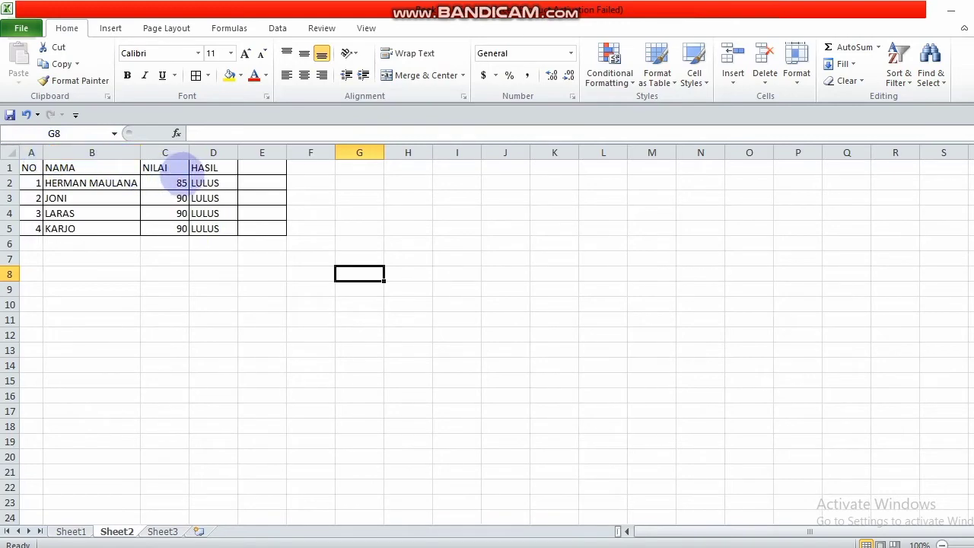
pyautogui.moveTo(189, 152); pyautogui.dragTo(220, 154)
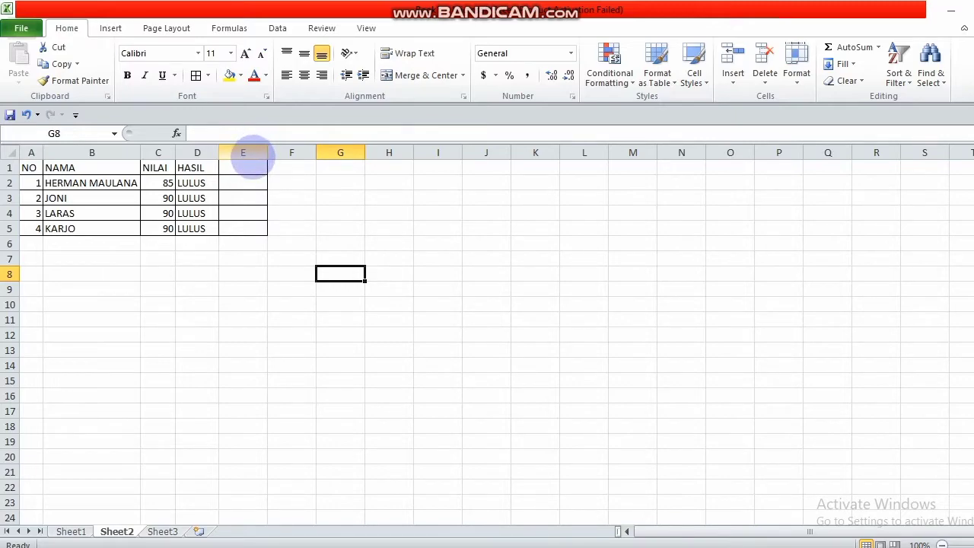
# Delete the empty column E so the table ends at HASIL in column D.
pyautogui.click(252, 151)
pyautogui.rightClick(254, 153)
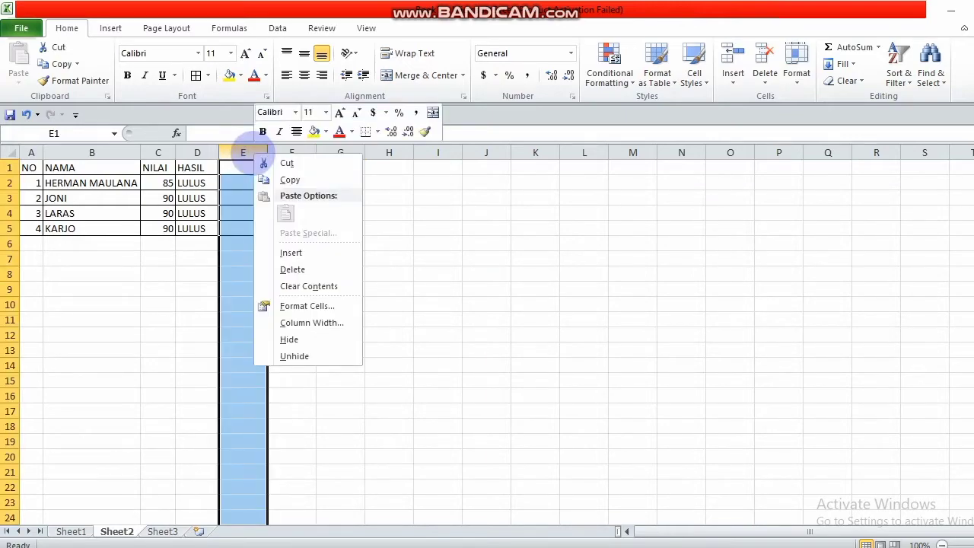
pyautogui.click(292, 269)
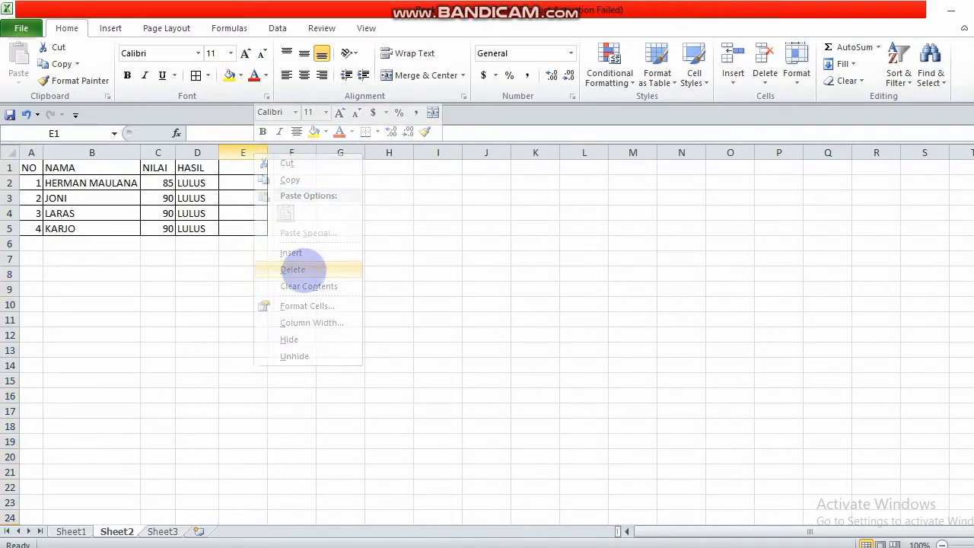
pyautogui.click(319, 272)
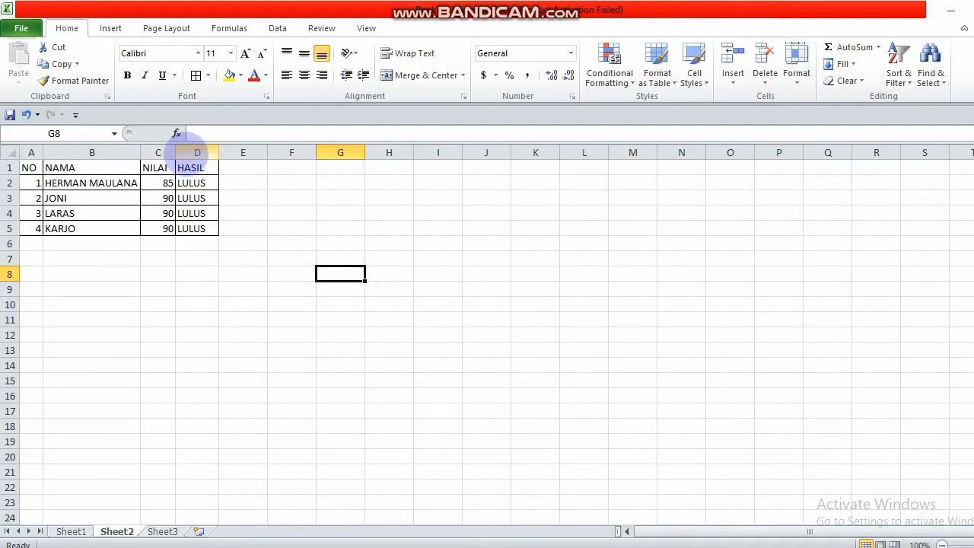
# Insert an empty column before HASIL, delete it again, then view Sheet1.
pyautogui.rightClick(192, 154)
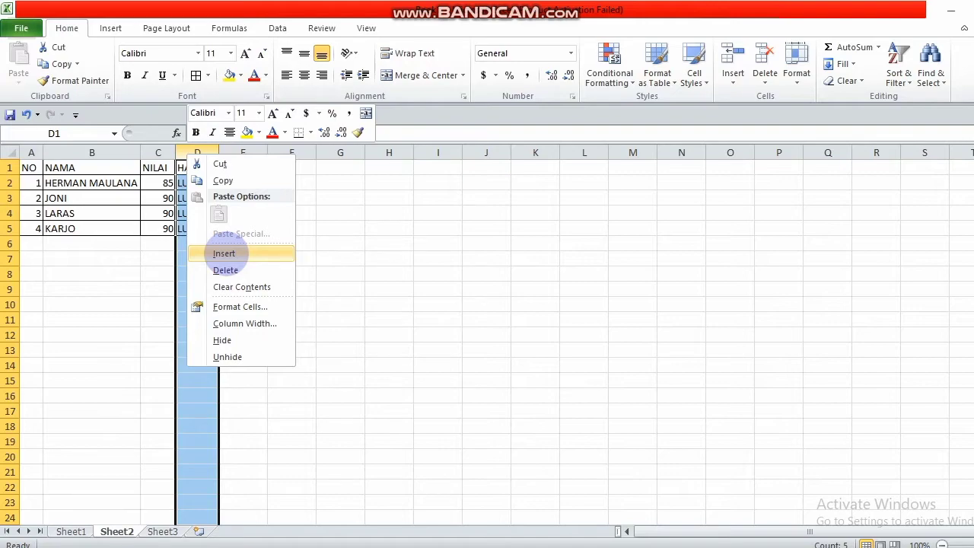
pyautogui.click(224, 254)
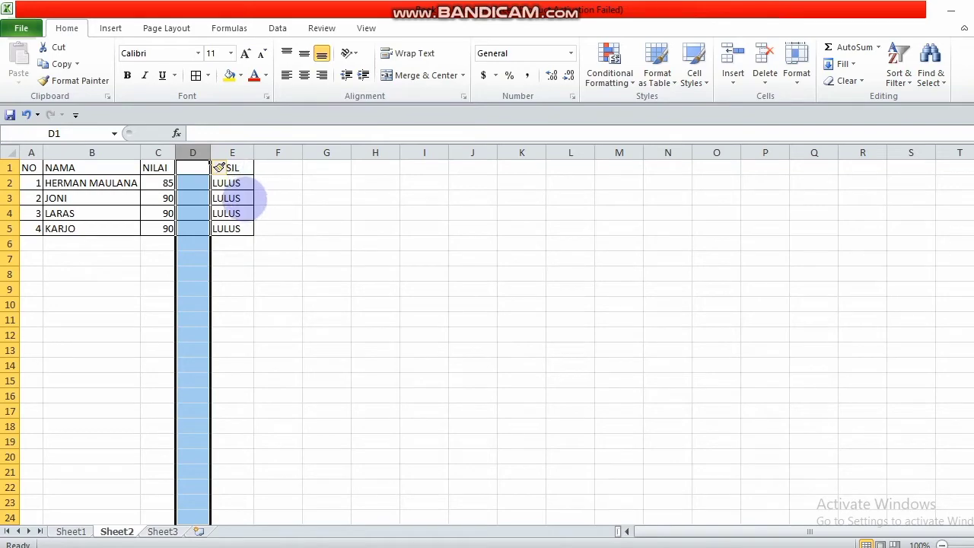
pyautogui.click(244, 196)
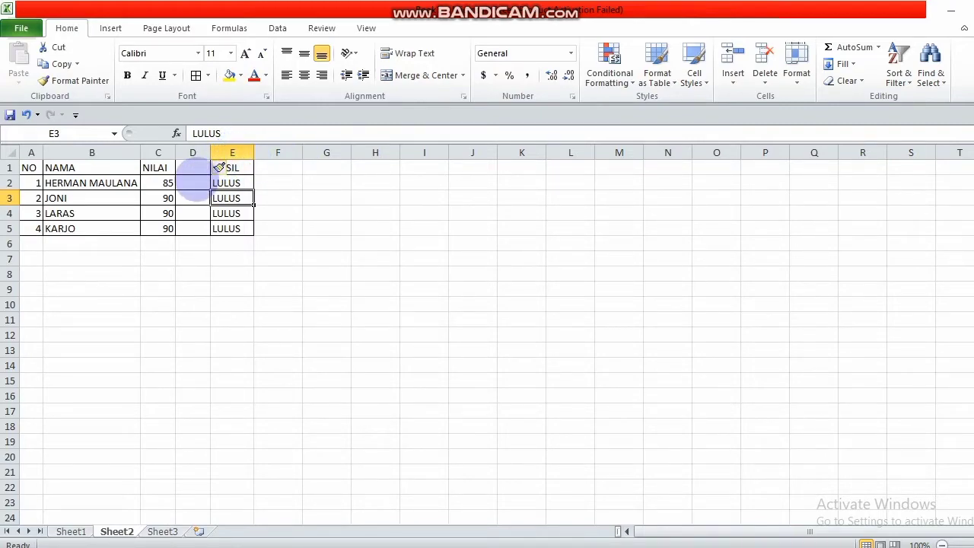
pyautogui.click(197, 153)
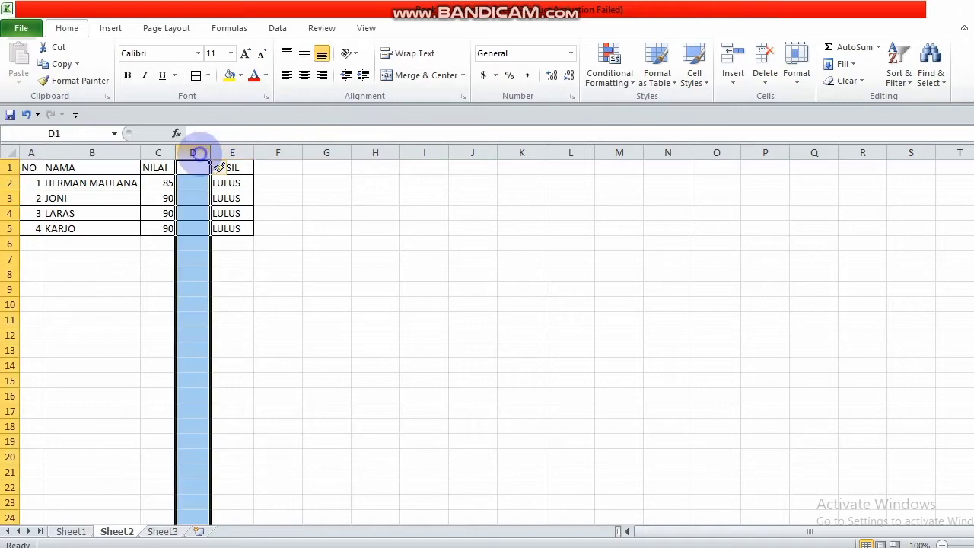
pyautogui.rightClick(198, 152)
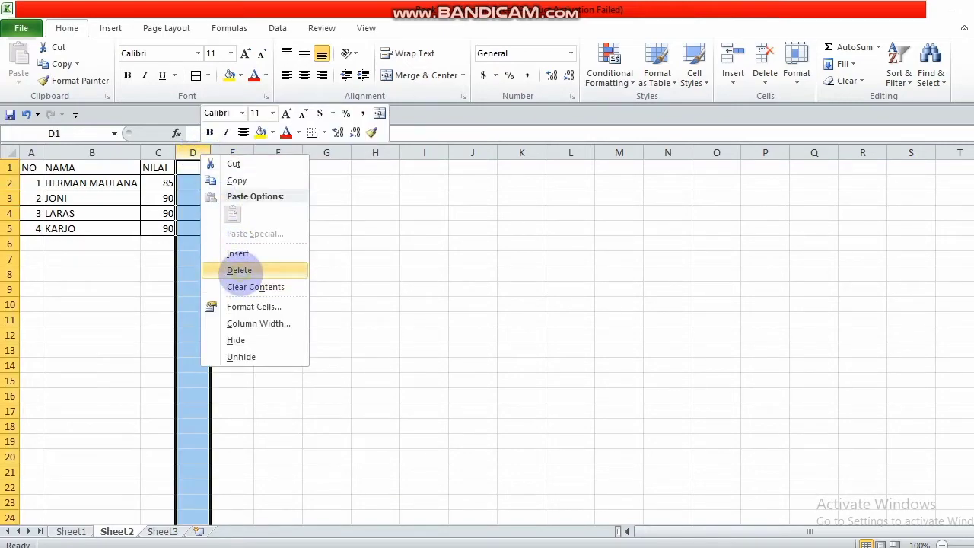
pyautogui.click(239, 270)
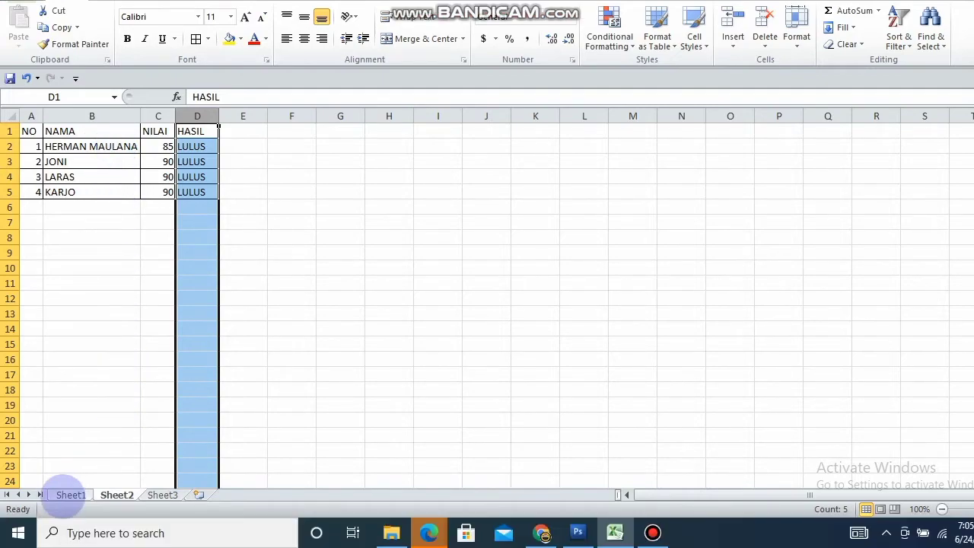
pyautogui.click(67, 531)
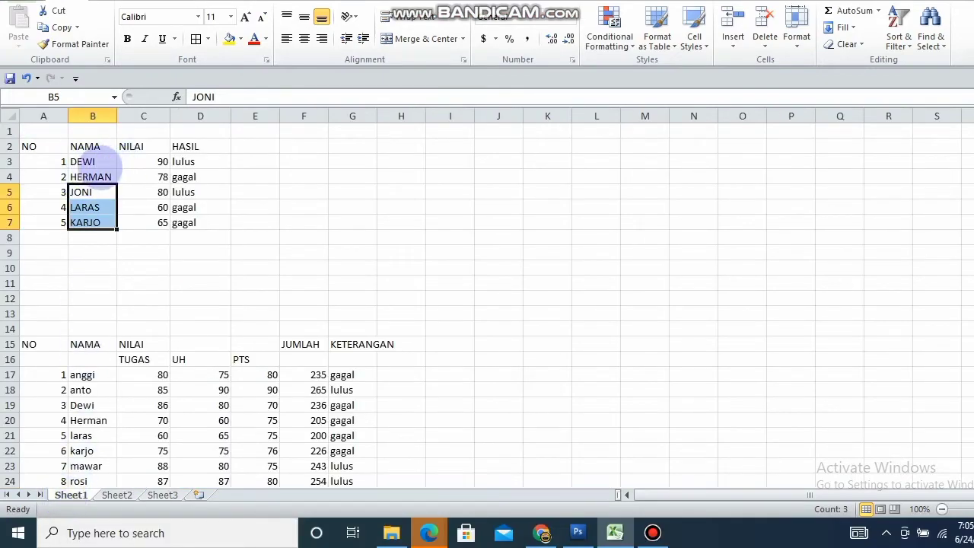
# Switch back to Sheet2 showing the four-student table.
pyautogui.click(118, 493)
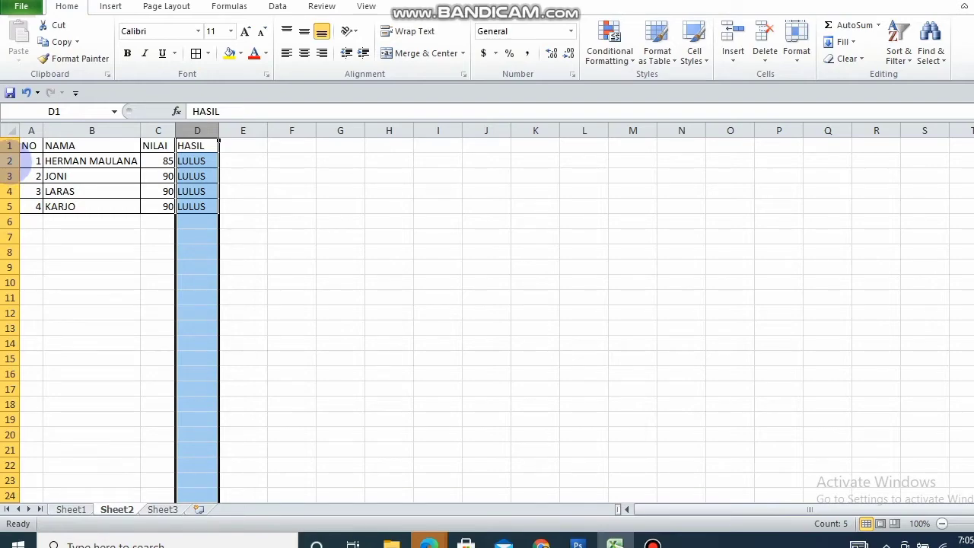
pyautogui.rightClick(9, 162)
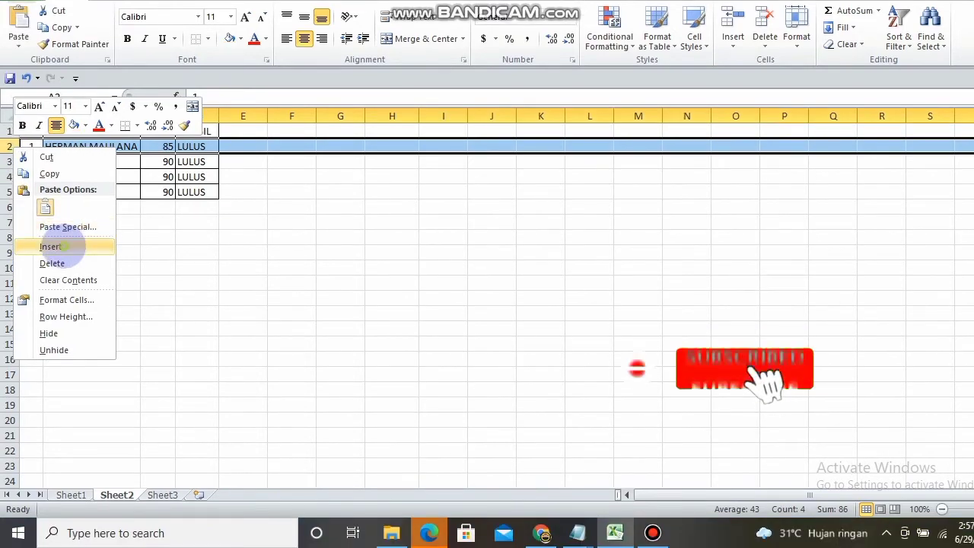
pyautogui.click(50, 246)
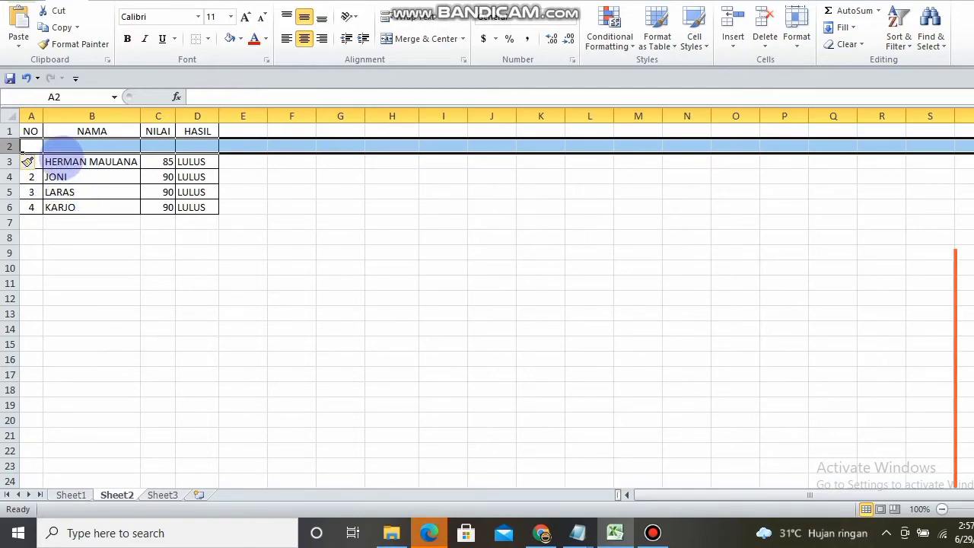
pyautogui.click(65, 146)
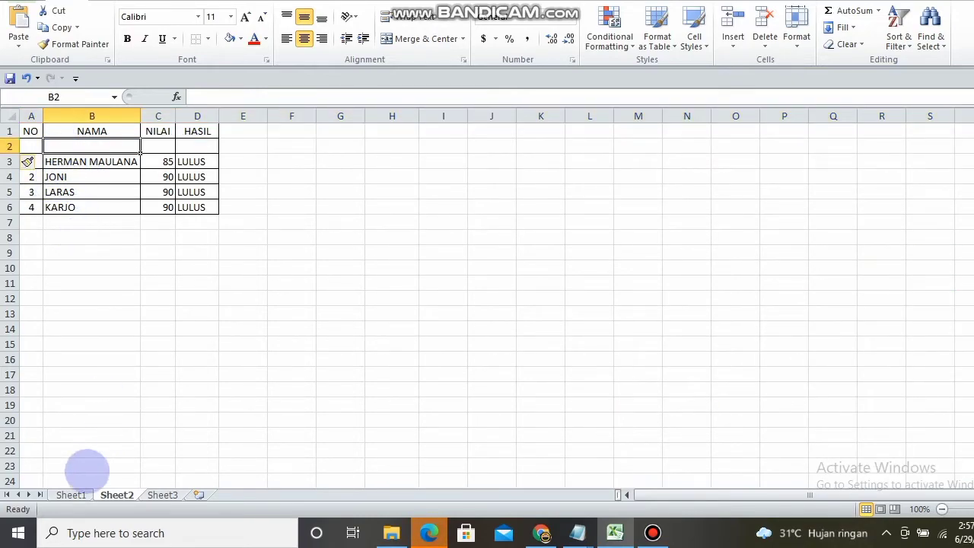
pyautogui.click(71, 495)
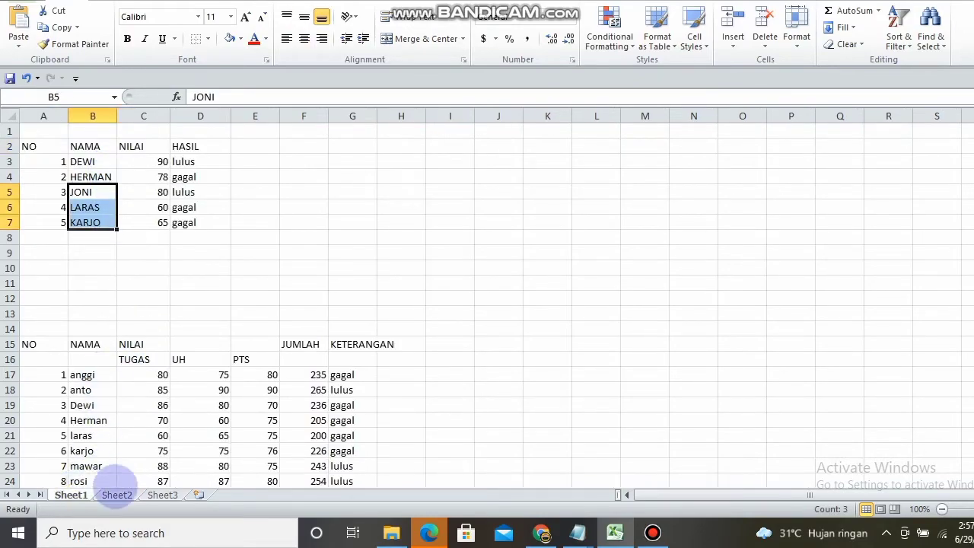
pyautogui.click(117, 495)
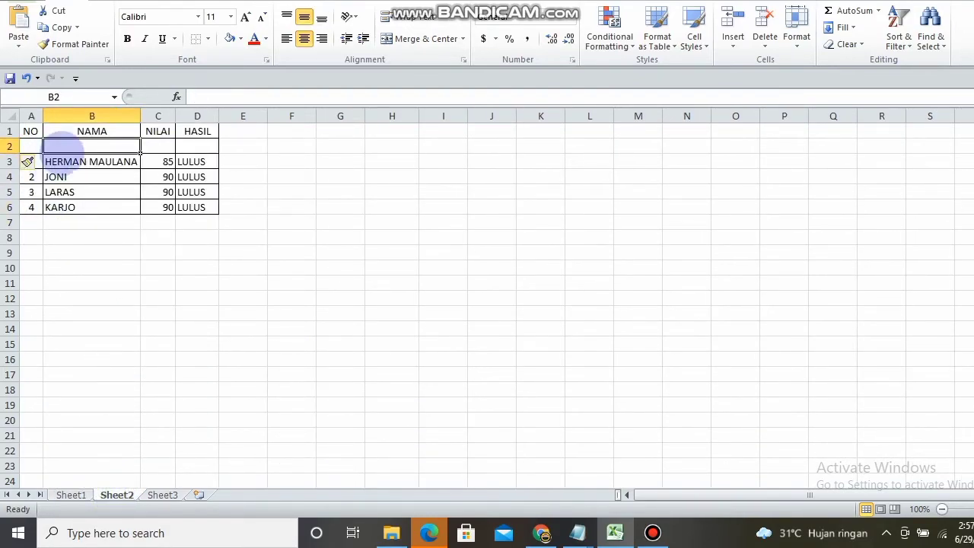
# Enter the name DEWI in capitals in cell B2.
pyautogui.write('Dewi')
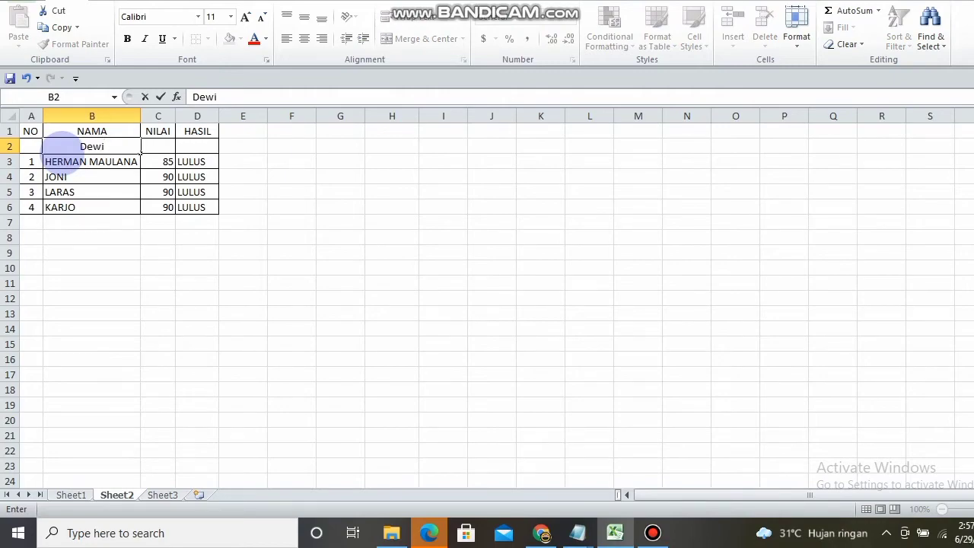
pyautogui.press('BackSpace')
pyautogui.press('BackSpace')
pyautogui.write('EWI')
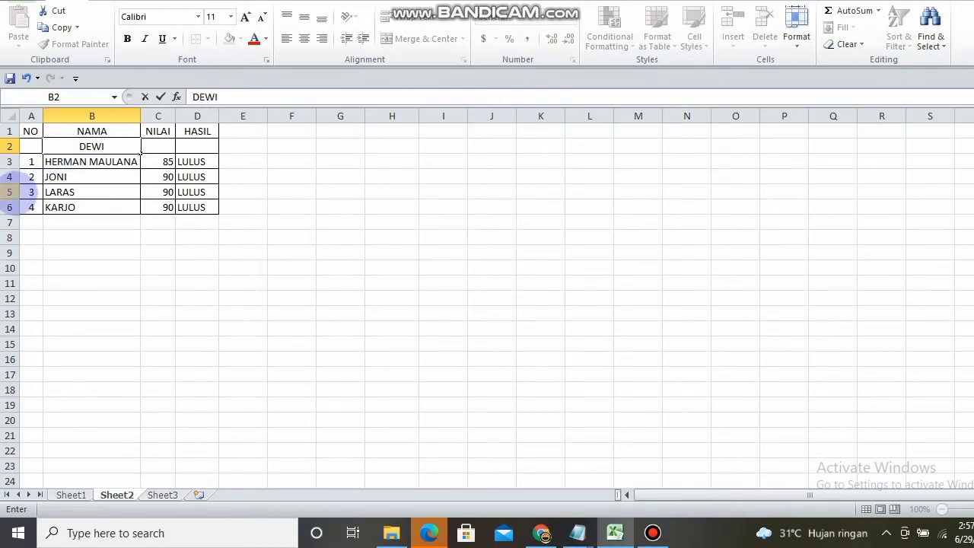
pyautogui.click(67, 177)
# Put 1 in A2 and fill the NO column down as a series 1 to 5.
pyautogui.click(33, 145)
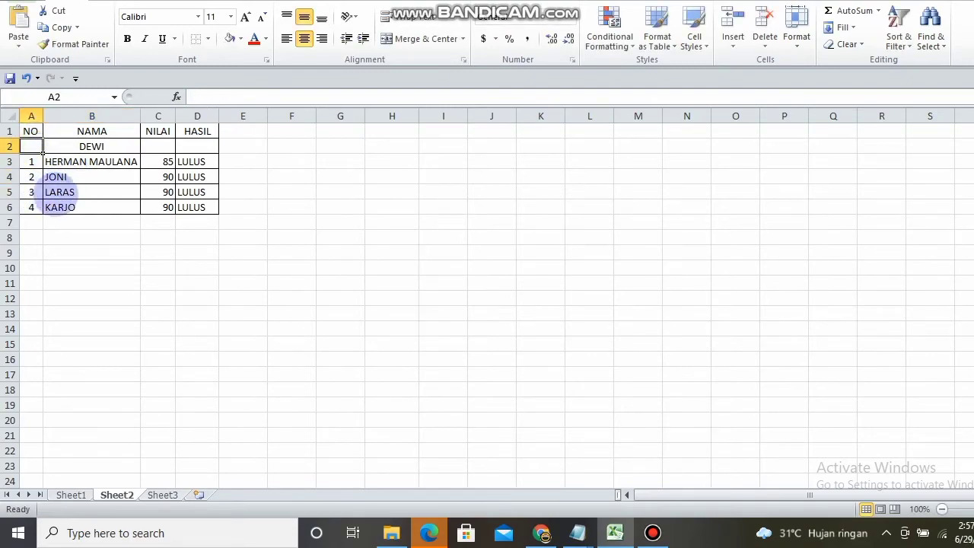
pyautogui.write('1')
pyautogui.press('Return')
pyautogui.click(37, 146)
pyautogui.moveTo(44, 154); pyautogui.dragTo(44, 223)
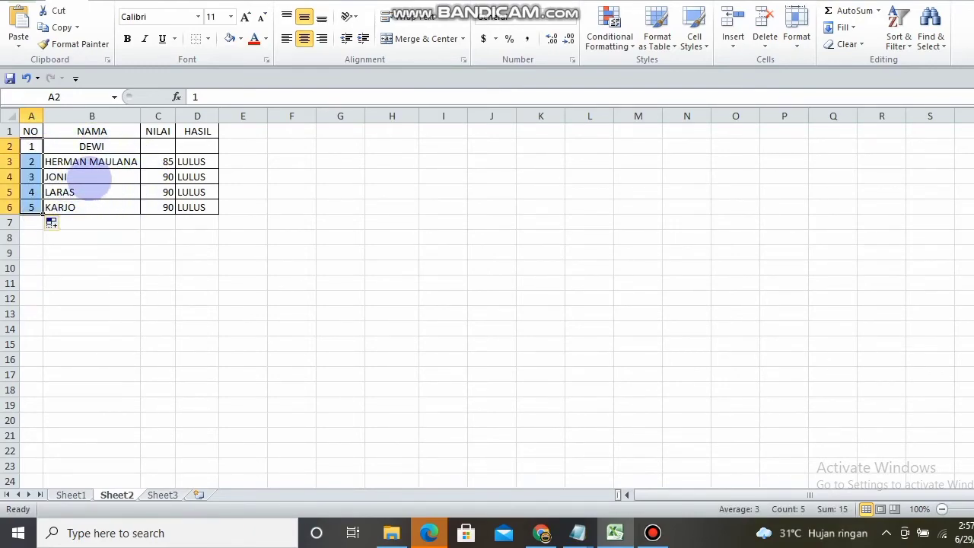
pyautogui.click(111, 143)
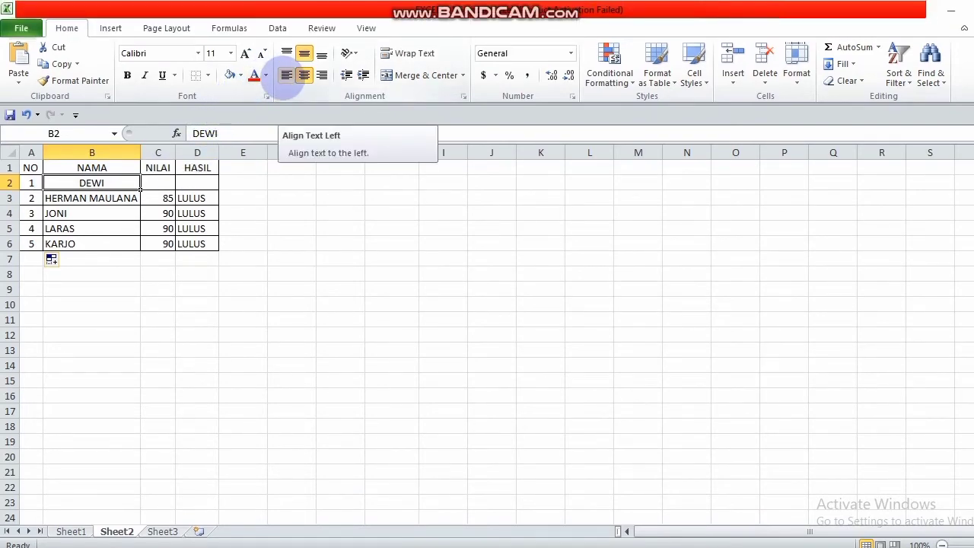
# Left-align DEWI in B2 and enter her NILAI of 90 in C2.
pyautogui.click(286, 75)
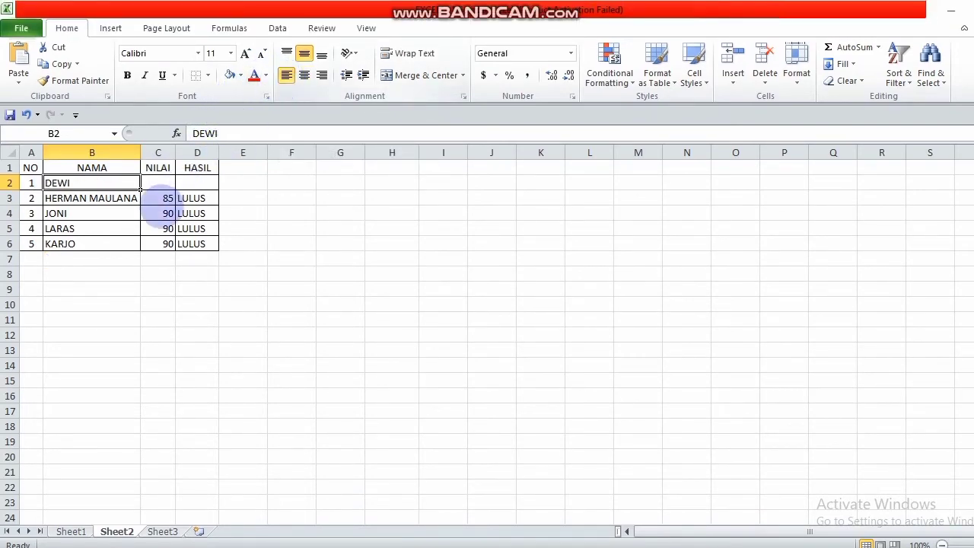
pyautogui.click(118, 213)
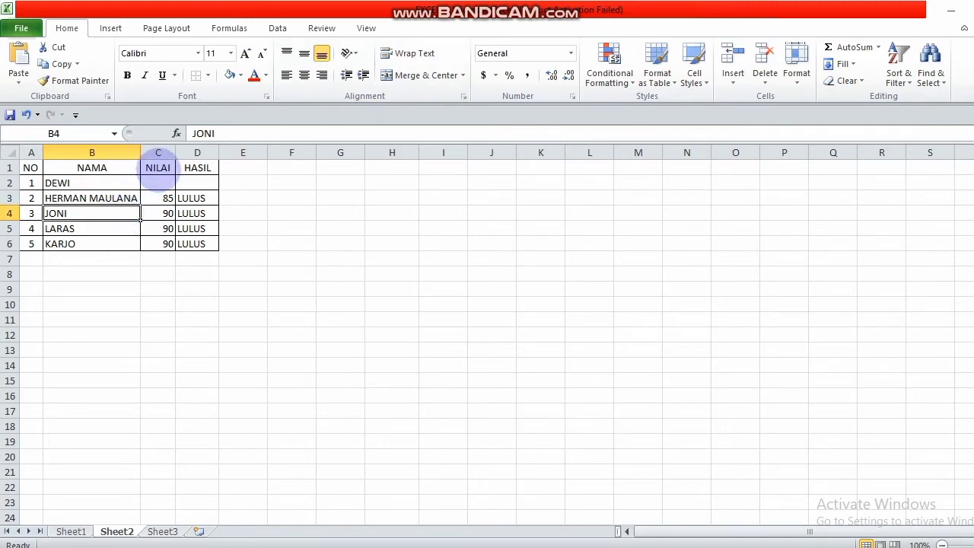
pyautogui.click(156, 183)
pyautogui.write('9')
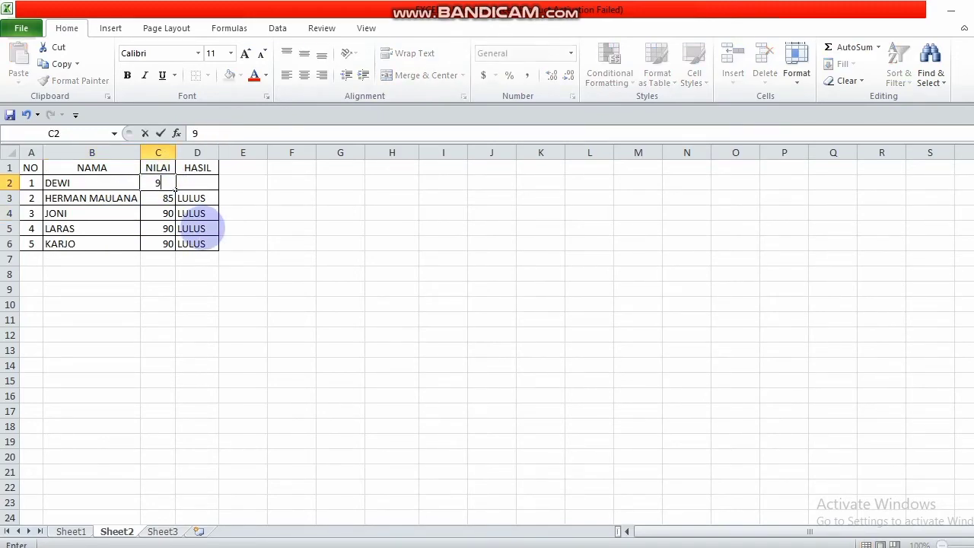
pyautogui.write('0')
pyautogui.click(197, 198)
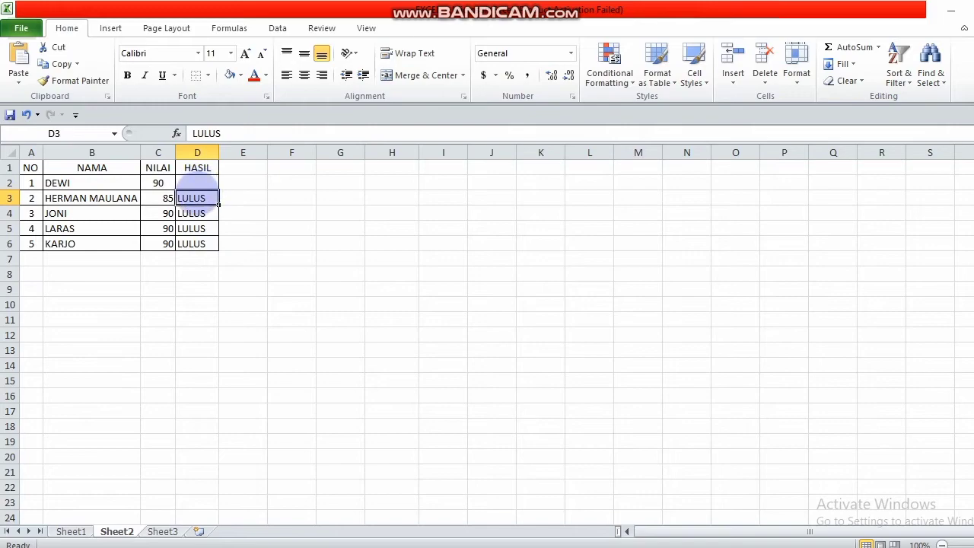
# Copy LULUS from D3 into D2 and right-align DEWI's score of 90.
pyautogui.hotkey('ctrl', 'c')
pyautogui.click(197, 183)
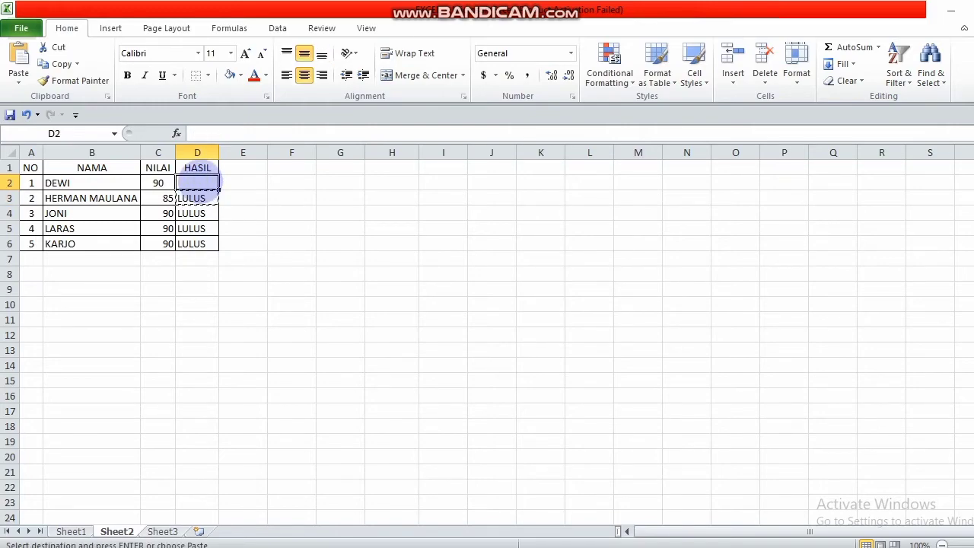
pyautogui.hotkey('ctrl', 'v')
pyautogui.click(253, 216)
pyautogui.click(162, 182)
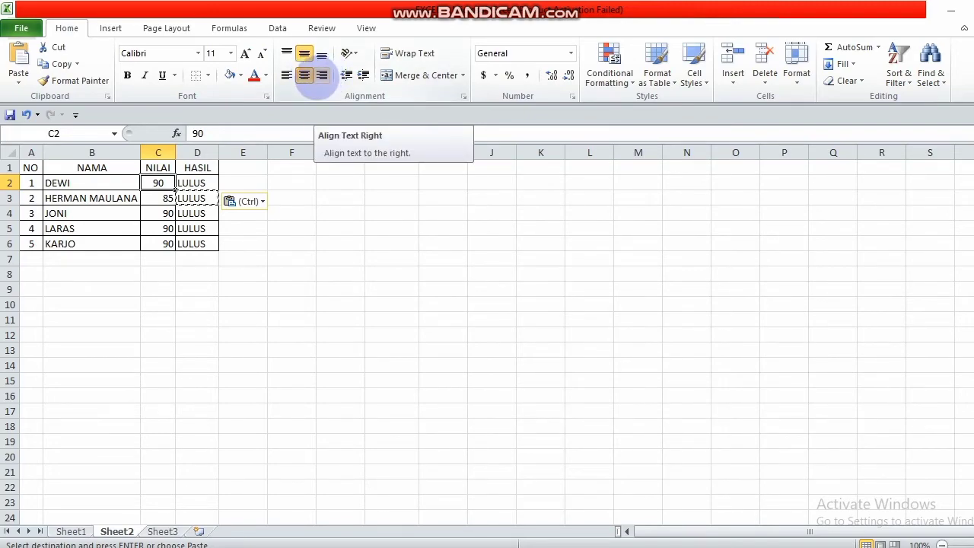
pyautogui.click(321, 76)
pyautogui.click(320, 213)
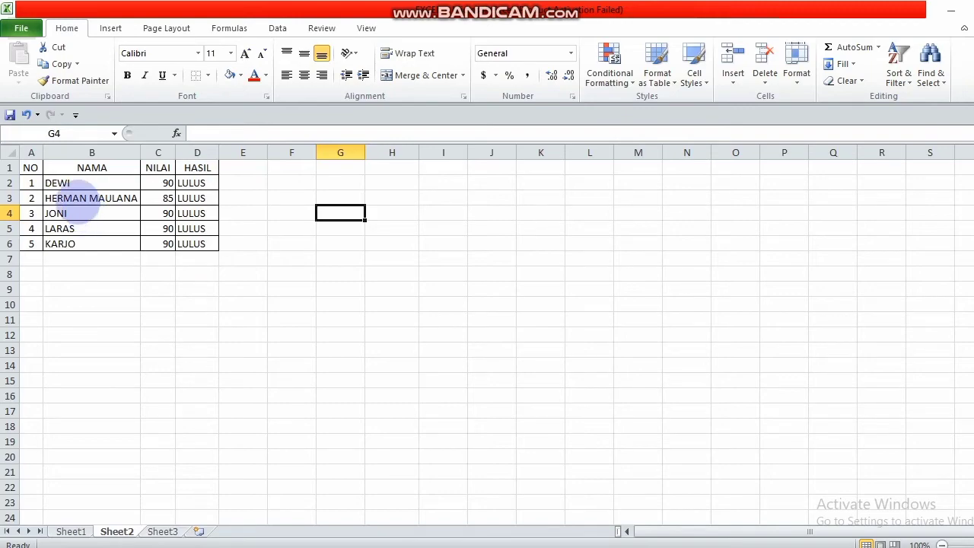
# Give the header cells A1:D1, NO through HASIL, a Yellow fill.
pyautogui.moveTo(30, 167); pyautogui.dragTo(196, 167)
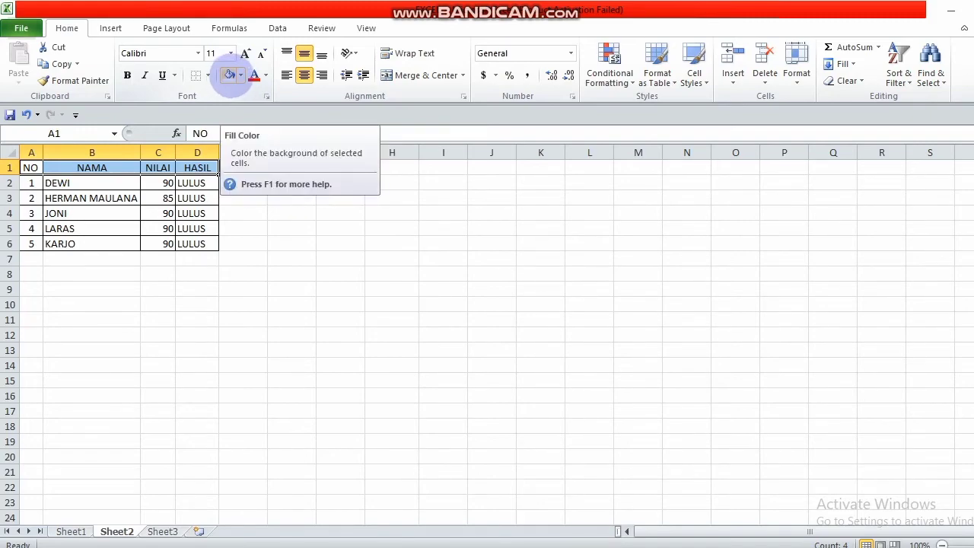
pyautogui.click(240, 75)
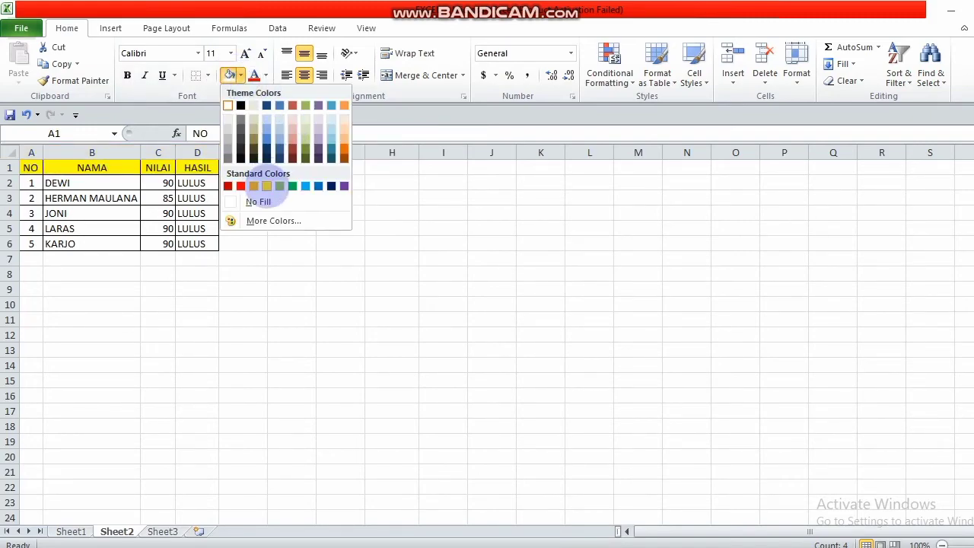
pyautogui.click(266, 186)
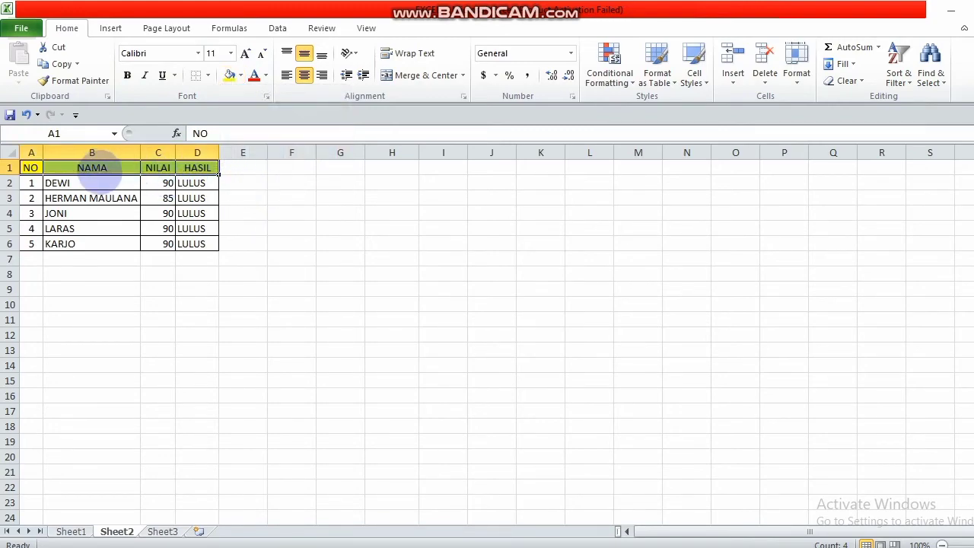
pyautogui.click(113, 197)
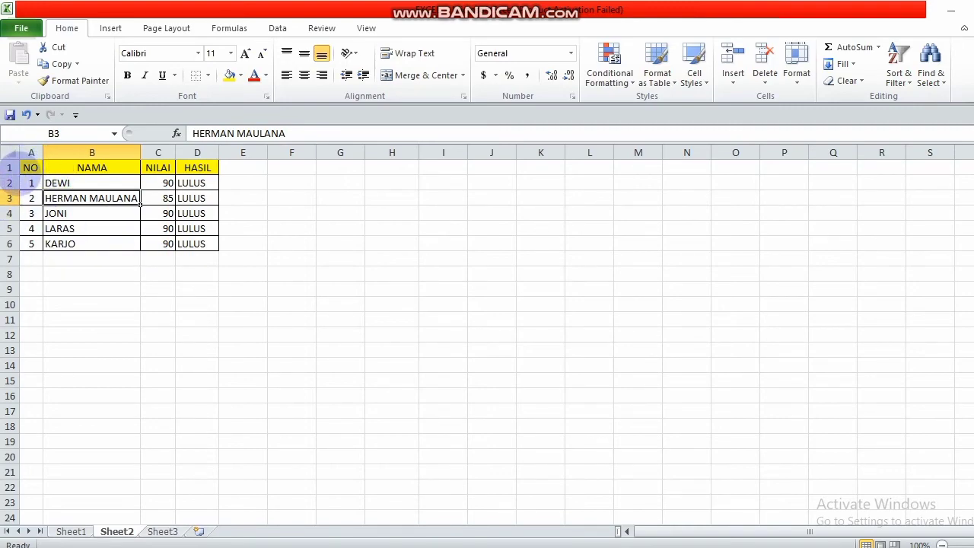
# Raise the header row 1 height to about 21 points.
pyautogui.moveTo(9, 175); pyautogui.dragTo(9, 184)
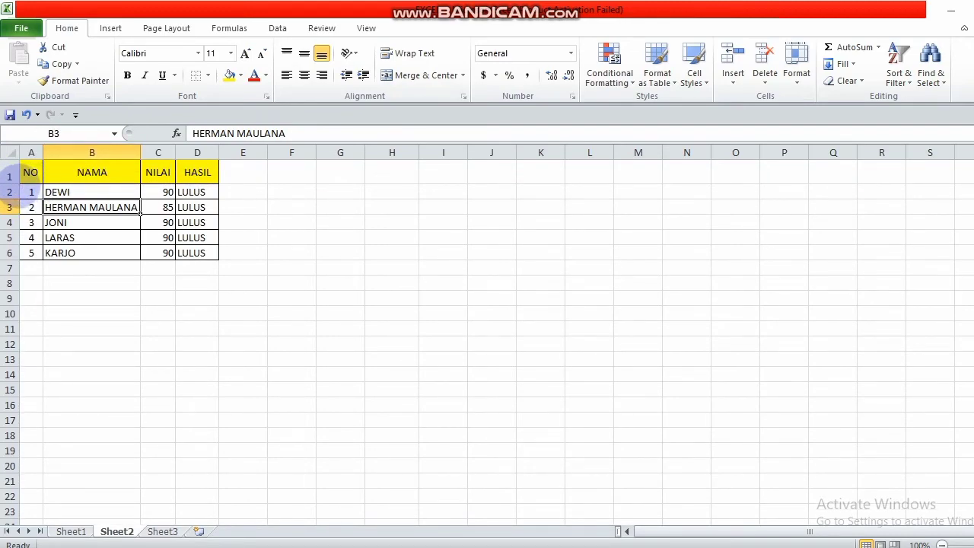
pyautogui.moveTo(11, 184); pyautogui.dragTo(11, 185)
pyautogui.click(187, 239)
pyautogui.click(244, 234)
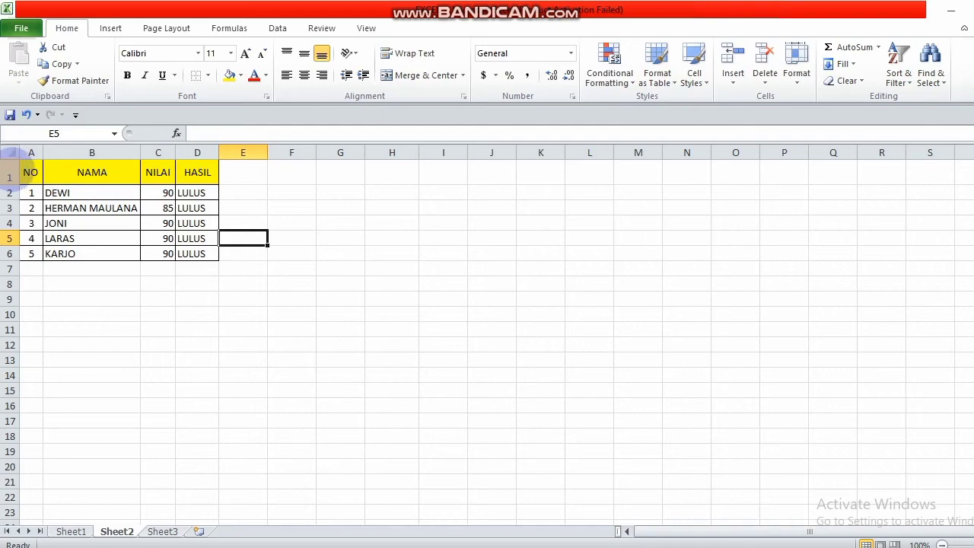
# Insert two blank rows above the table.
pyautogui.click(9, 174)
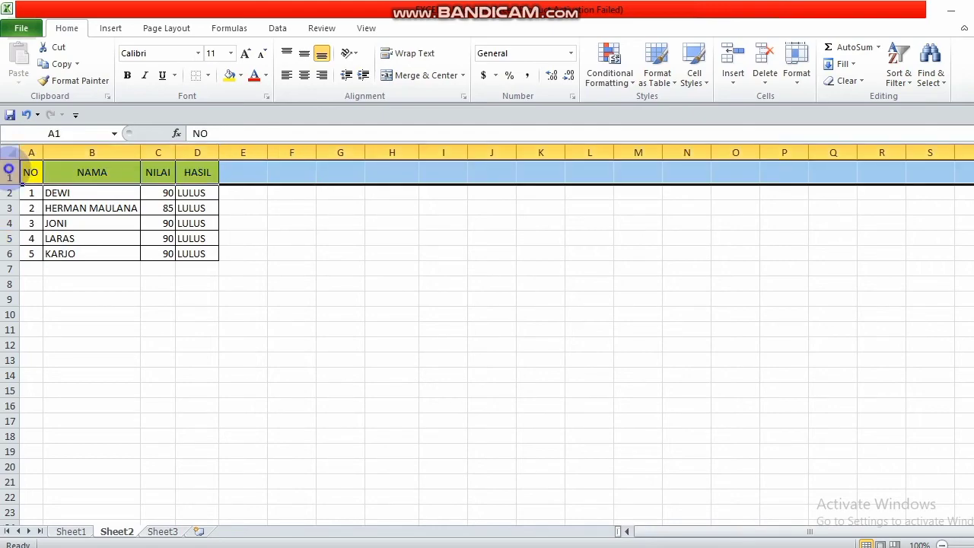
pyautogui.rightClick(9, 174)
pyautogui.click(46, 268)
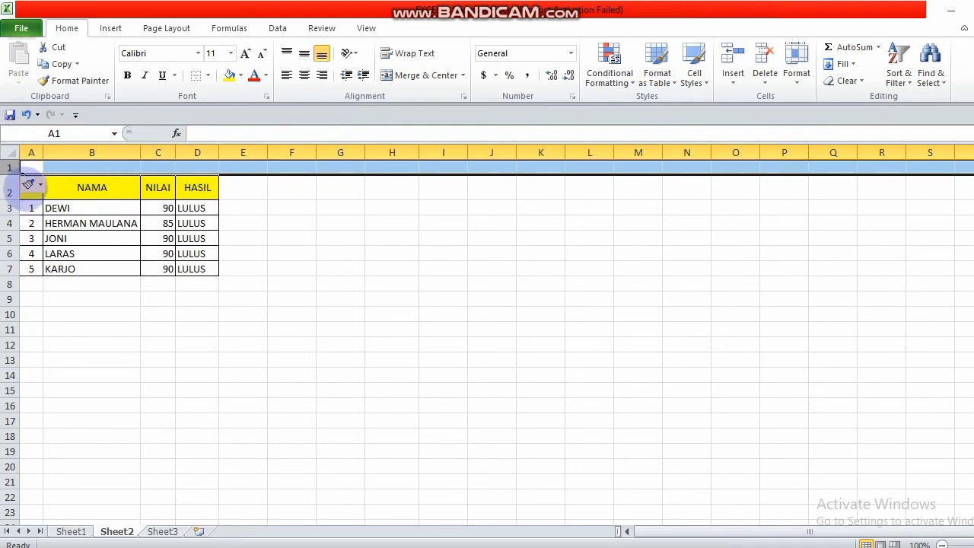
pyautogui.rightClick(10, 168)
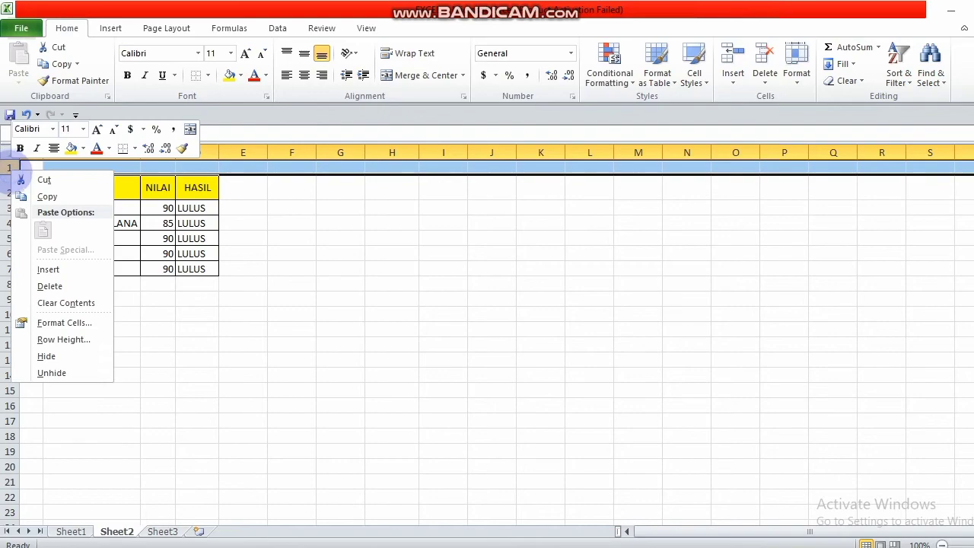
pyautogui.click(47, 268)
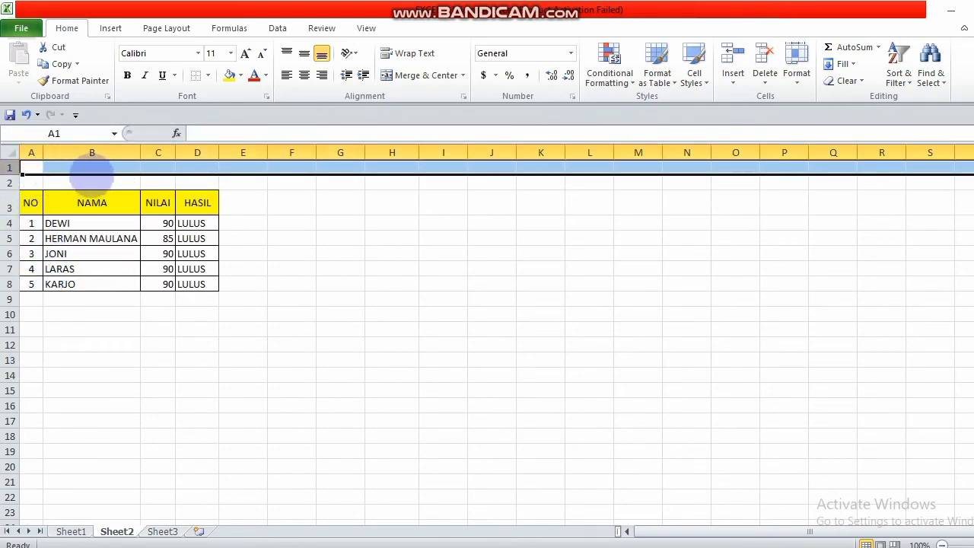
# Type the title DAFTAR NILAI KELAS 9 in A2 and merge and center it across A2:D2.
pyautogui.click(36, 182)
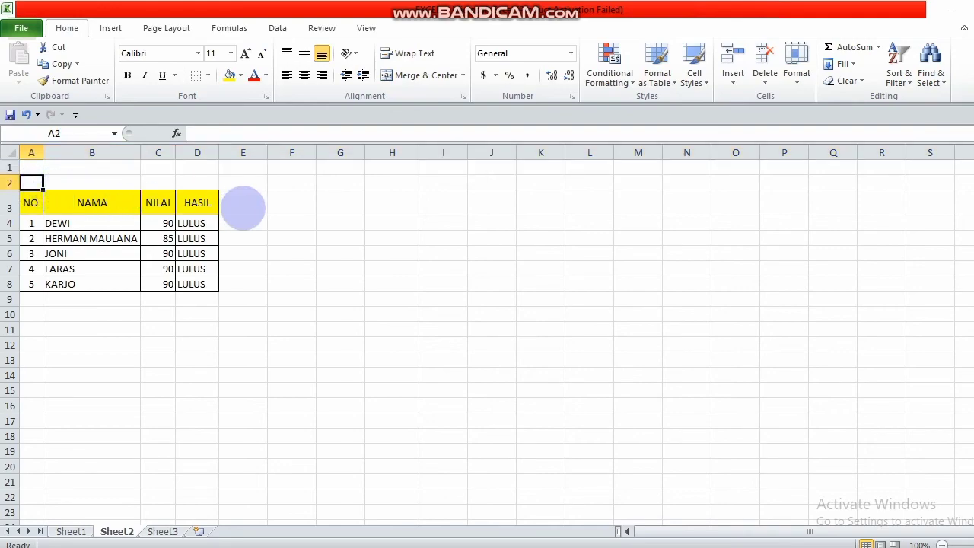
pyautogui.write('DAF')
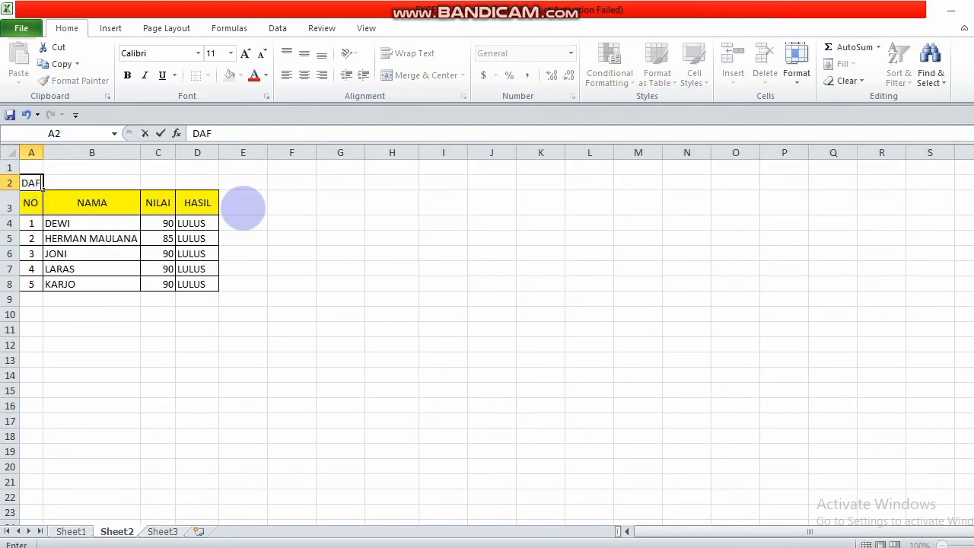
pyautogui.write('TAR NILAI KELAS 9')
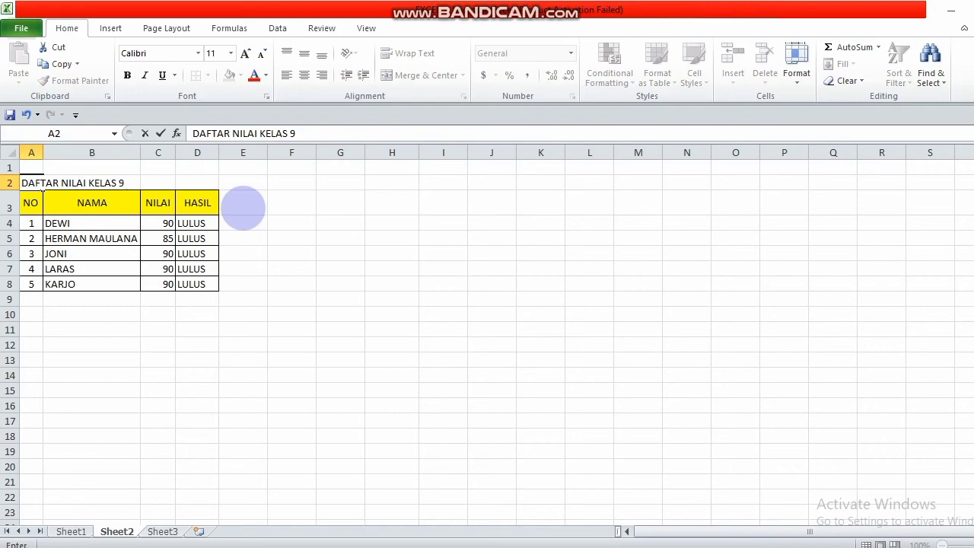
pyautogui.click(243, 207)
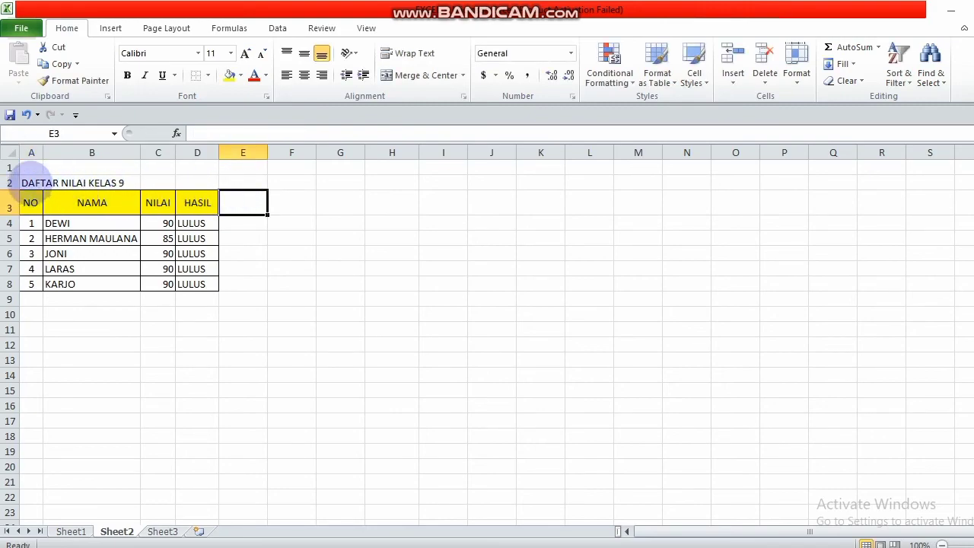
pyautogui.moveTo(23, 182); pyautogui.dragTo(194, 185)
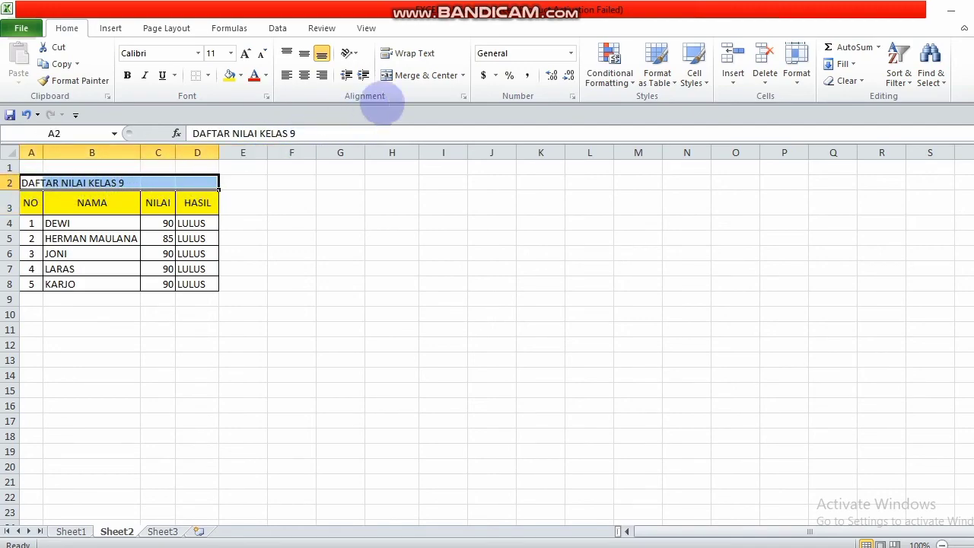
pyautogui.click(417, 76)
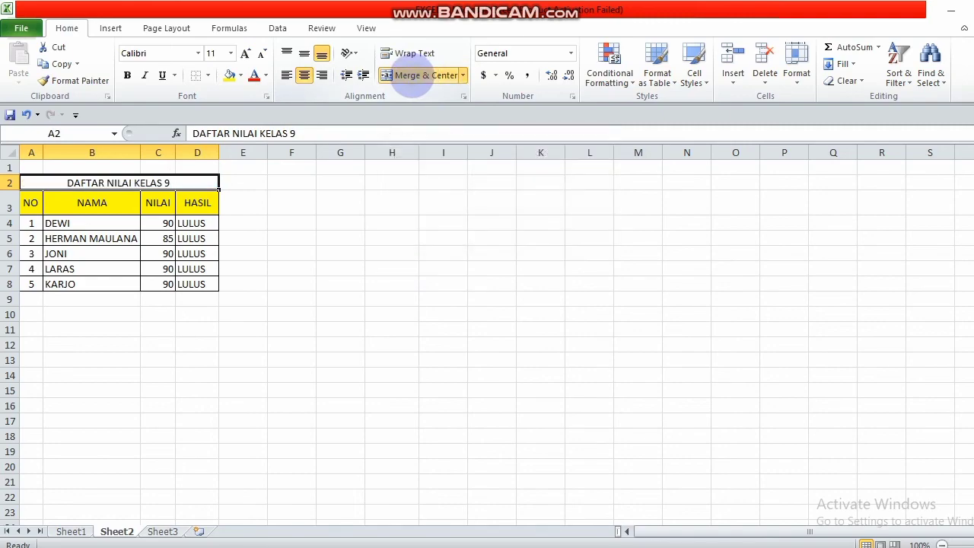
pyautogui.click(259, 187)
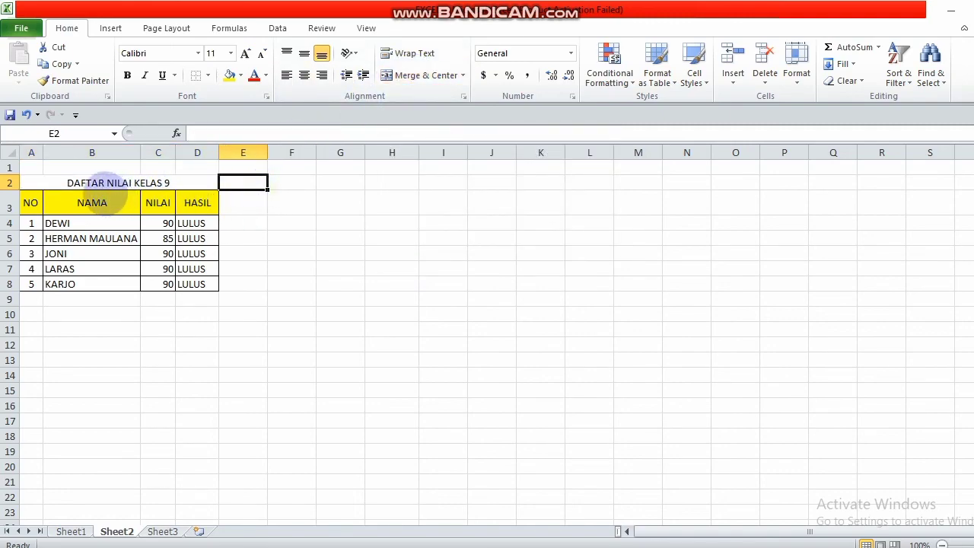